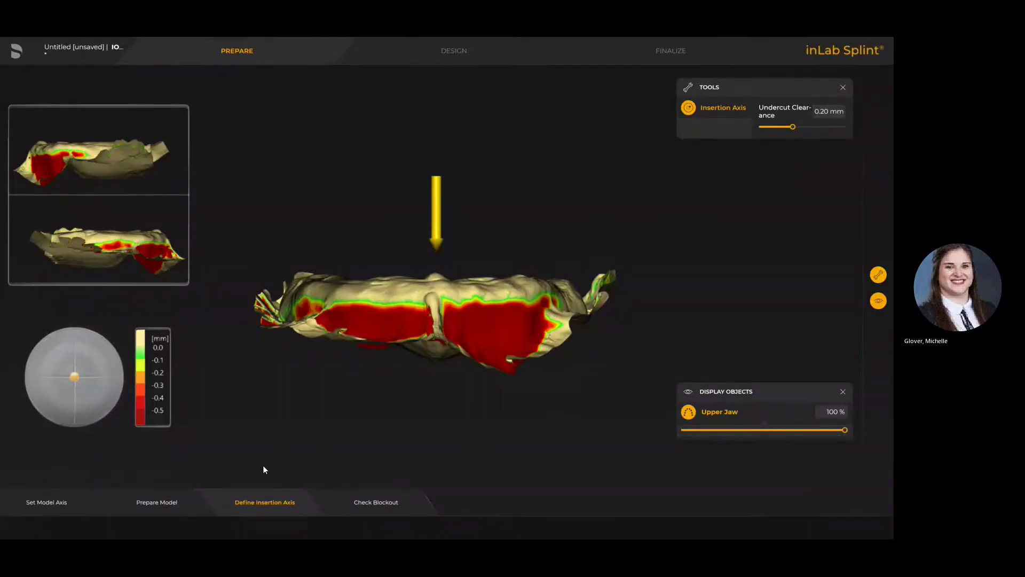
# Review the Set Model Axis and Prepare Model stages, including the Form tool, and return to defining the insertion axis
pyautogui.moveTo(444, 399); pyautogui.dragTo(555, 433, button='right')
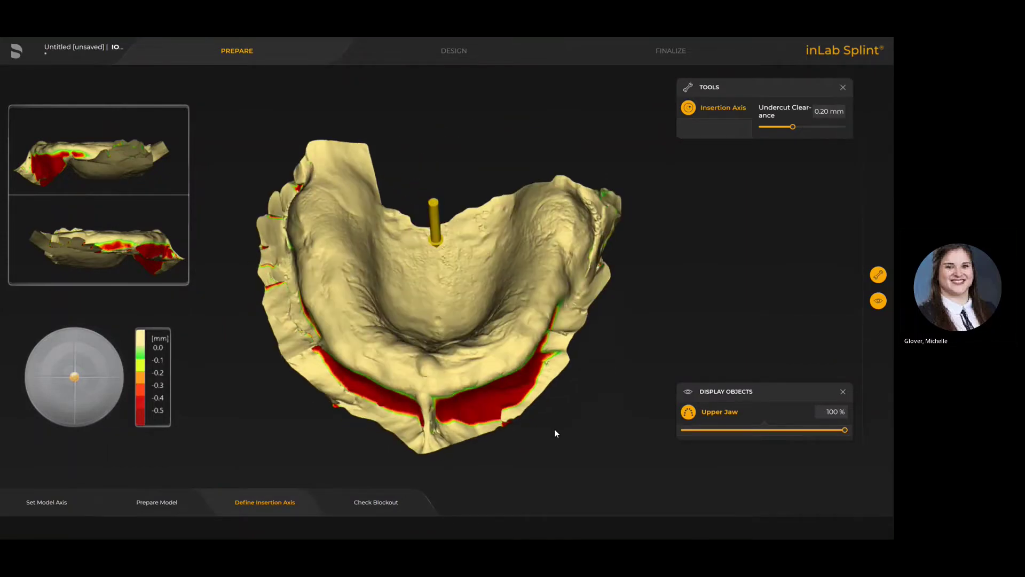
pyautogui.click(52, 508)
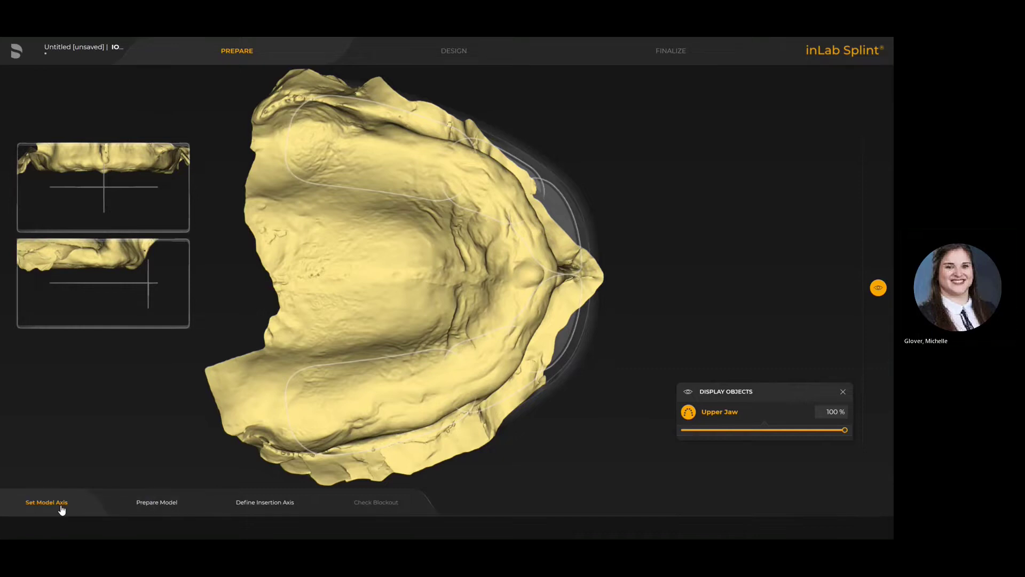
pyautogui.click(148, 510)
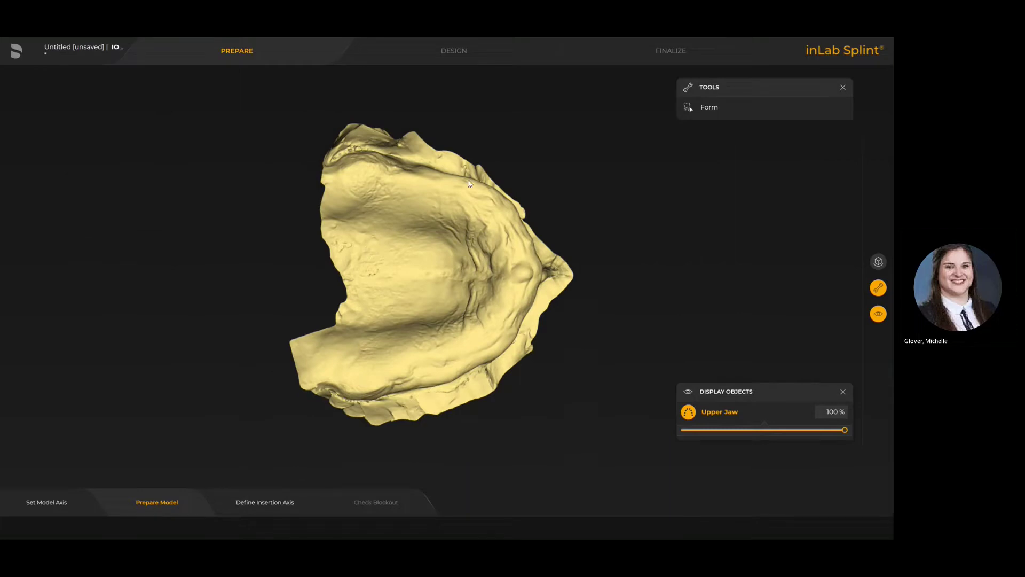
pyautogui.click(709, 107)
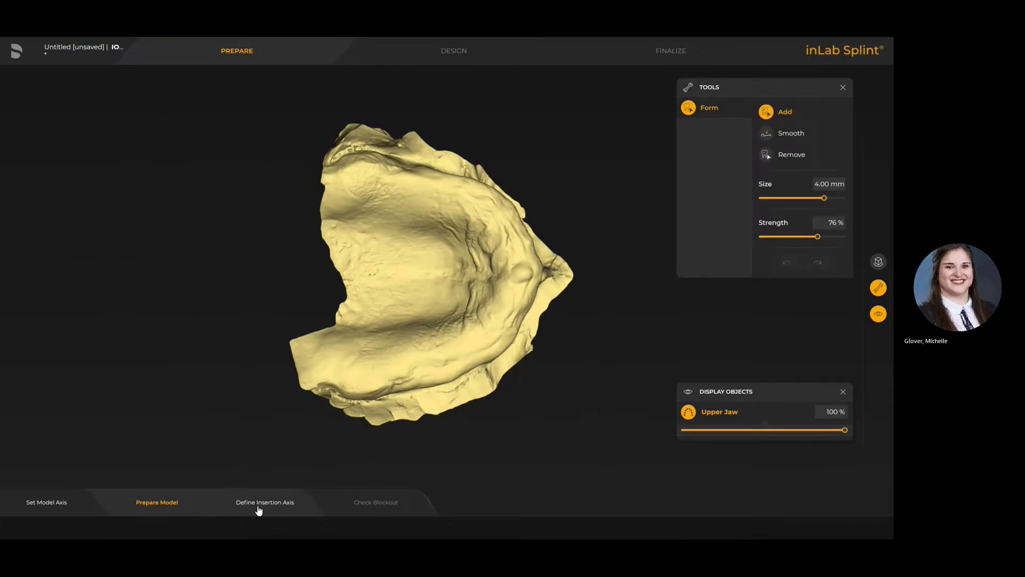
pyautogui.click(265, 502)
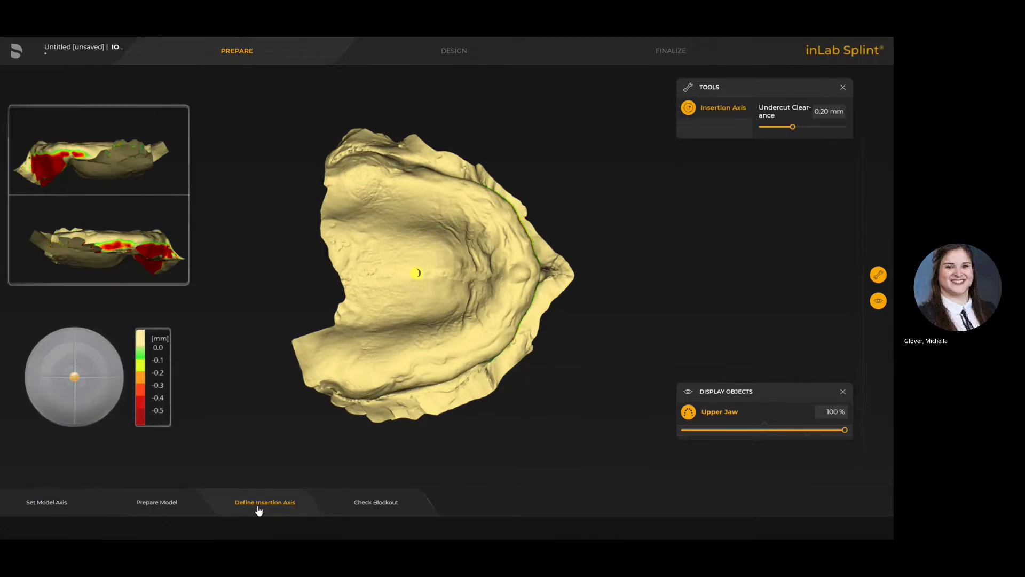
# Tilt the upper jaw's insertion axis toward the anterior ridge and inspect the front undercuts
pyautogui.moveTo(415, 273); pyautogui.dragTo(439, 274)
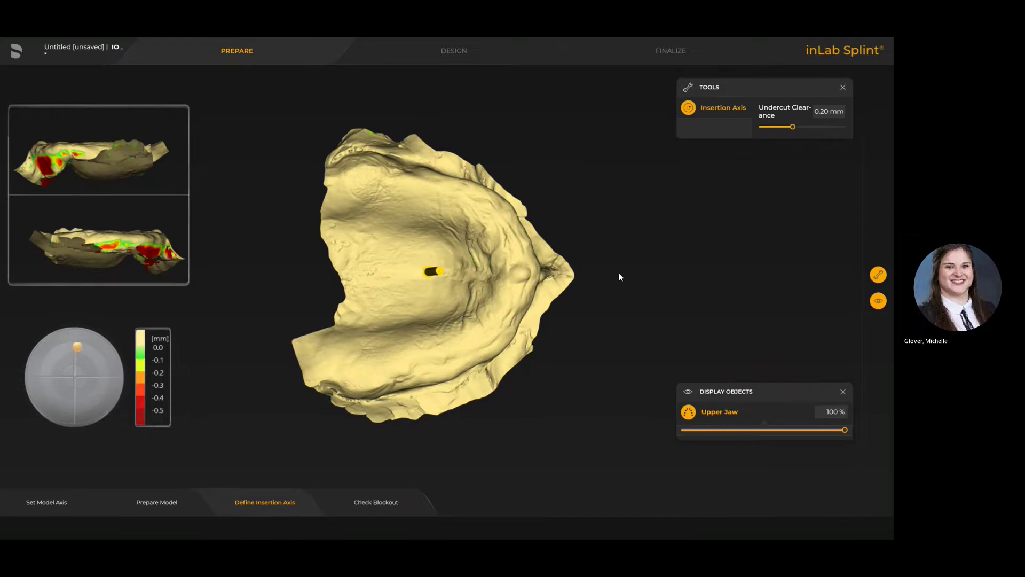
pyautogui.moveTo(606, 271); pyautogui.dragTo(504, 241, button='right')
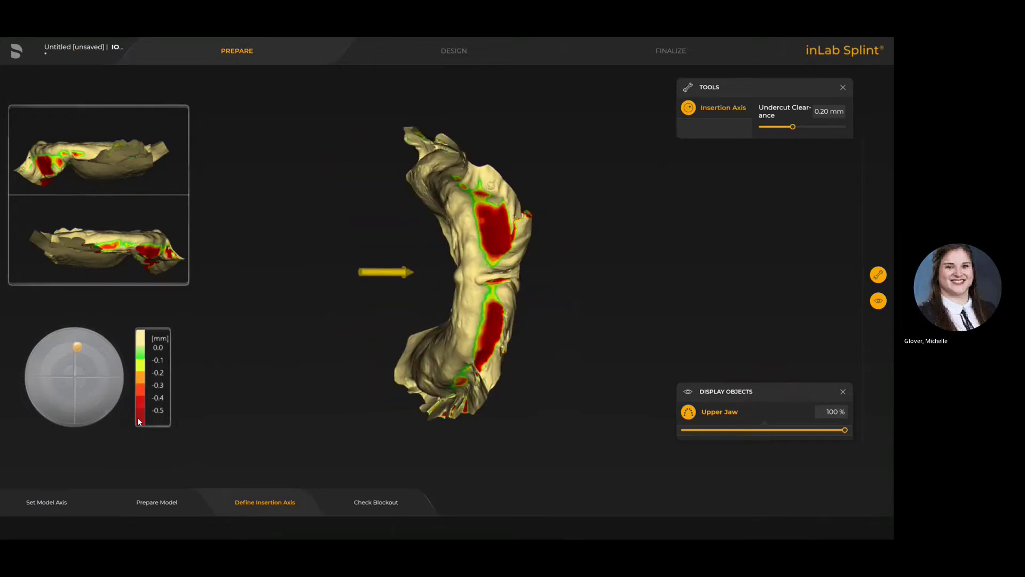
pyautogui.moveTo(502, 302); pyautogui.dragTo(586, 308, button='right')
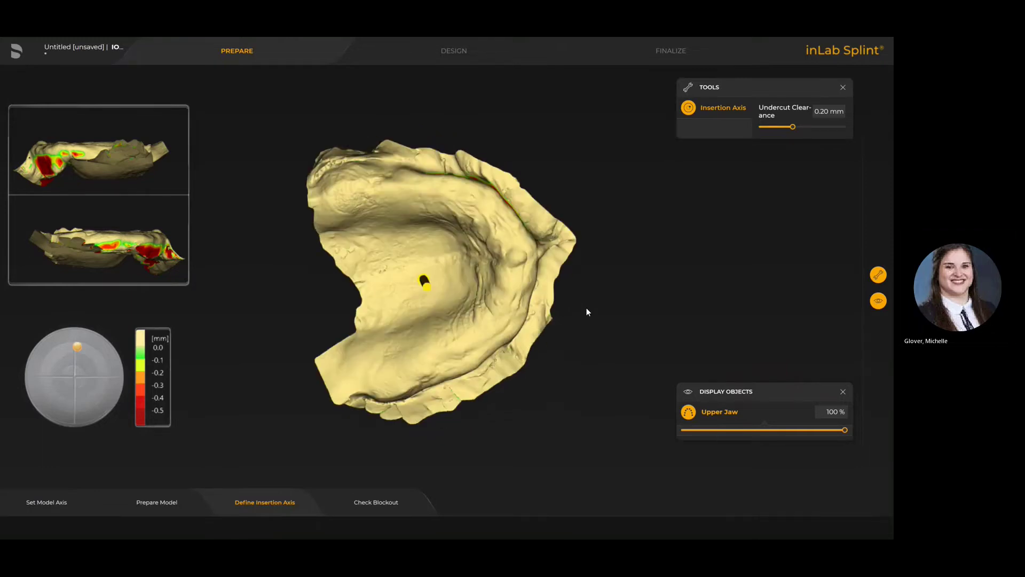
pyautogui.moveTo(437, 226); pyautogui.dragTo(483, 439, button='right')
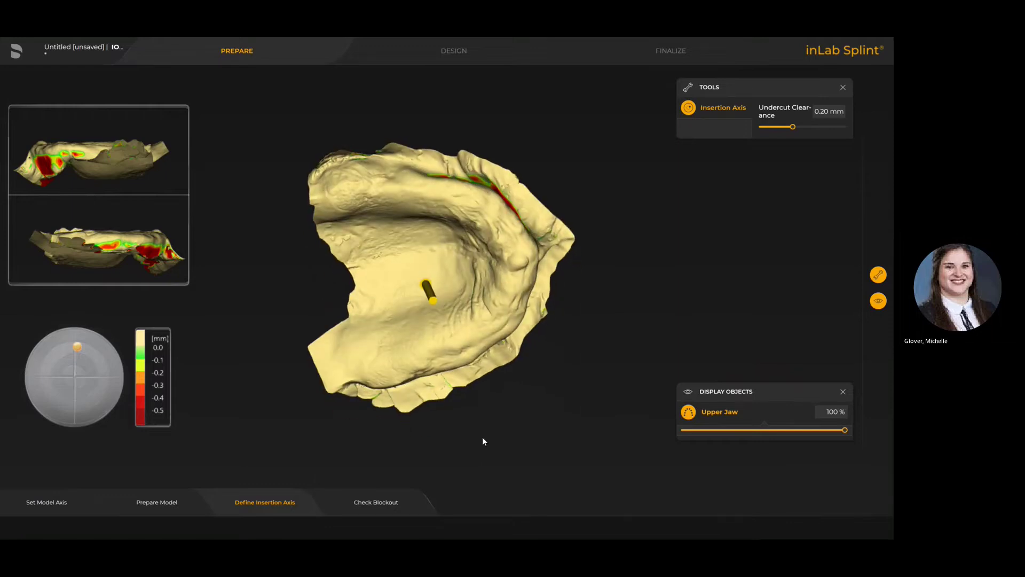
# Generate the upper jaw's blockout for the new insertion axis and inspect it from the front
pyautogui.click(380, 502)
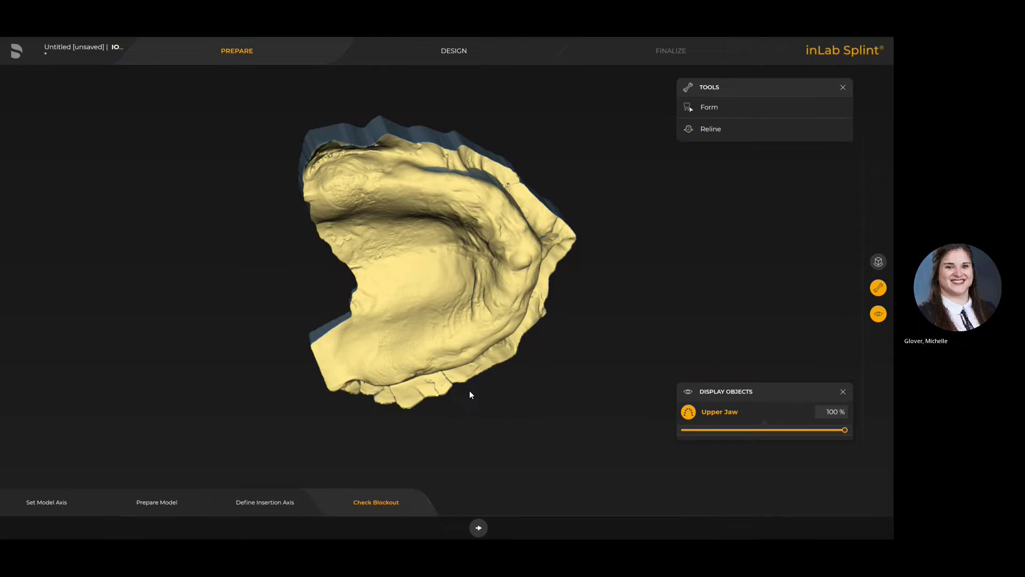
pyautogui.moveTo(559, 217); pyautogui.dragTo(405, 211)
pyautogui.moveTo(404, 214); pyautogui.dragTo(513, 247, button='right')
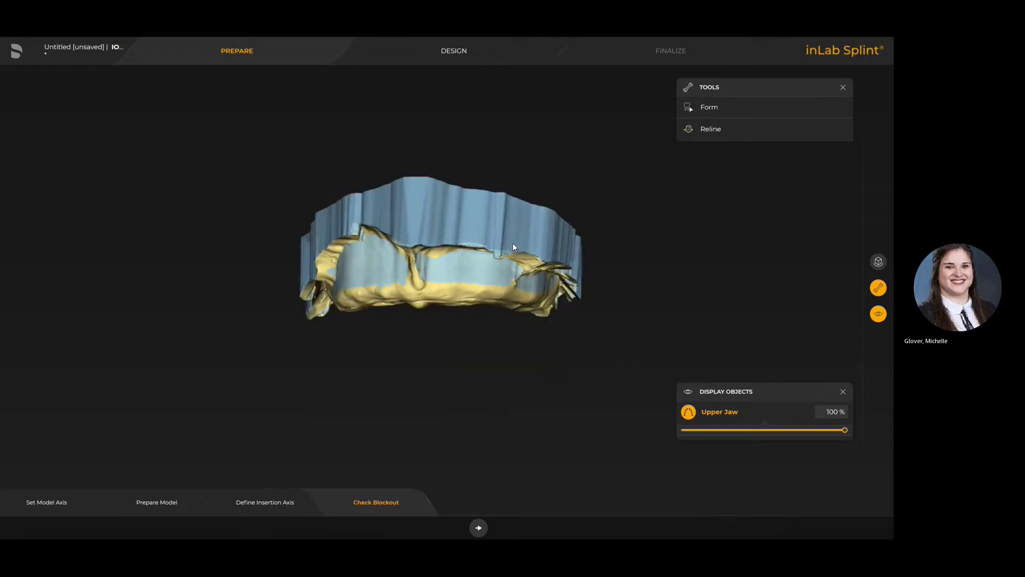
# Activate the Reline tool and examine the blocked-out areas along the front and side of the ridge
pyautogui.click(715, 131)
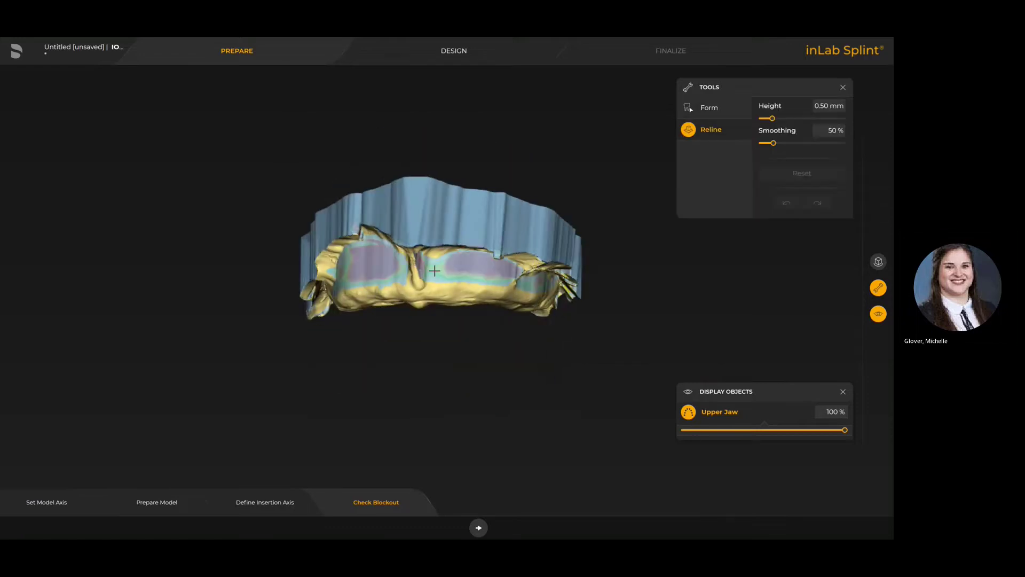
pyautogui.moveTo(407, 279); pyautogui.dragTo(447, 277, button='right')
pyautogui.scroll(3, 493, 285)
pyautogui.scroll(2, 494, 285)
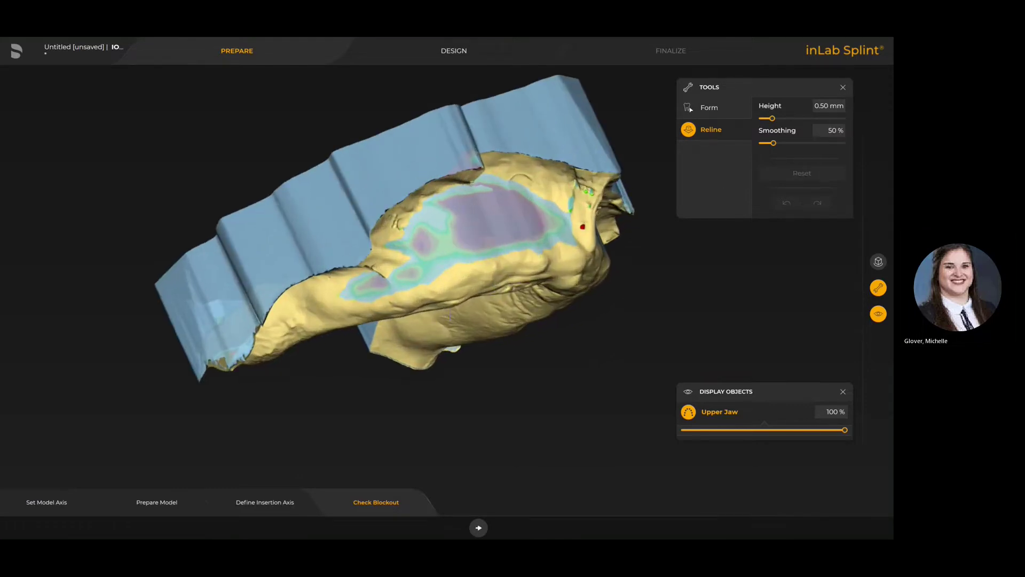
pyautogui.moveTo(628, 312); pyautogui.dragTo(594, 302, button='right')
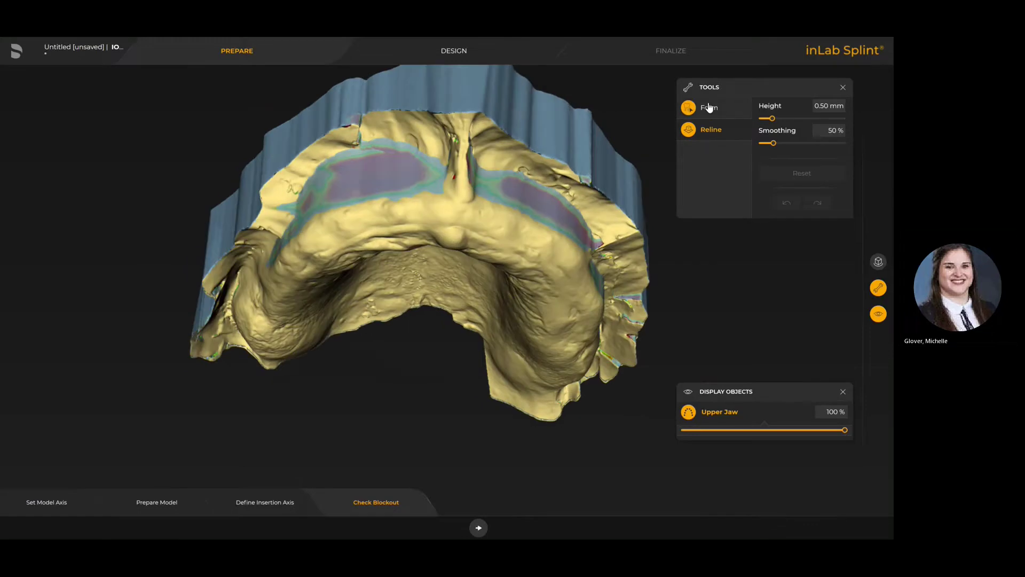
# Add wax with the Form tool over the labial frenum and the blockout area beside it
pyautogui.click(709, 108)
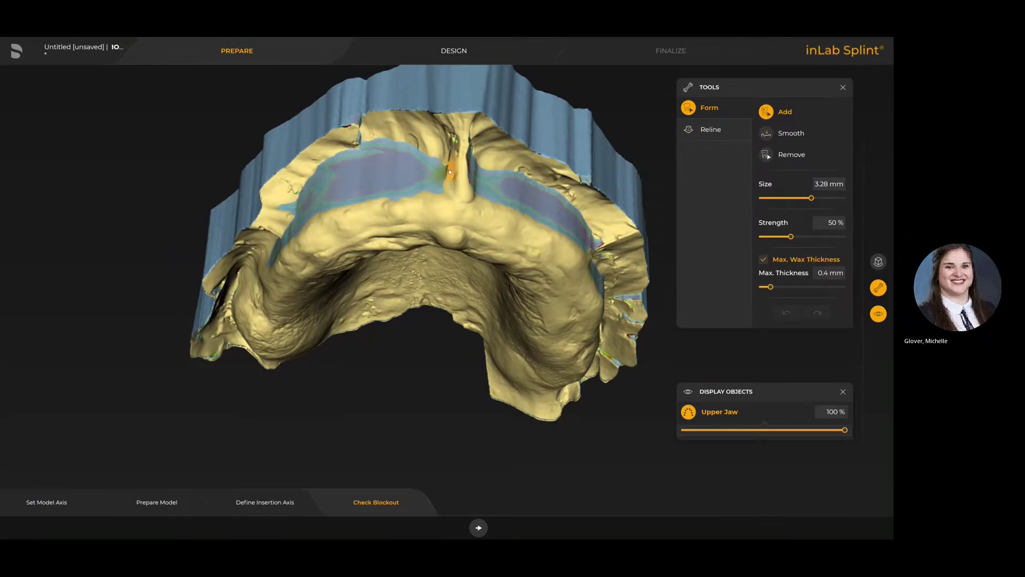
pyautogui.moveTo(454, 153)
pyautogui.mouseDown()
pyautogui.moveTo(457, 165)
pyautogui.moveTo(453, 155)
pyautogui.moveTo(395, 152)
pyautogui.mouseUp()
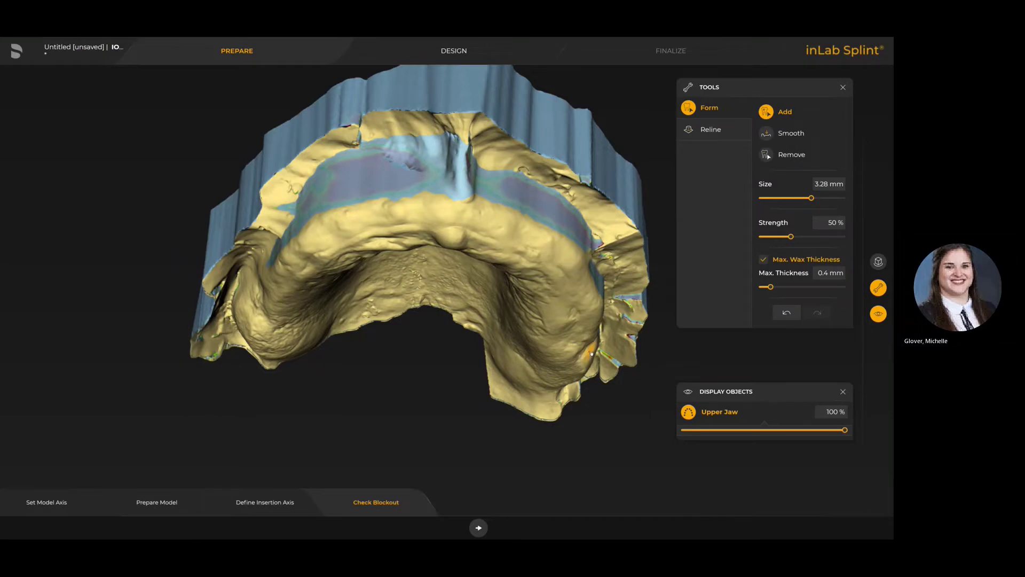
pyautogui.scroll(-4, 592, 342)
pyautogui.moveTo(637, 302); pyautogui.dragTo(556, 261)
pyautogui.moveTo(556, 257); pyautogui.dragTo(497, 423, button='right')
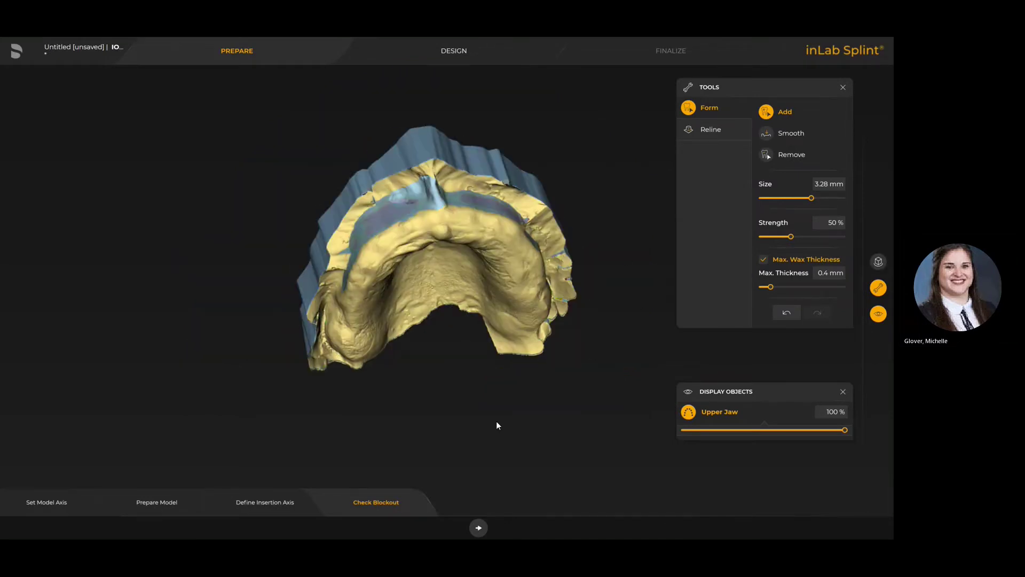
pyautogui.moveTo(455, 367)
pyautogui.mouseDown(button='right')
pyautogui.moveTo(418, 190)
pyautogui.moveTo(457, 362)
pyautogui.mouseUp(button='right')
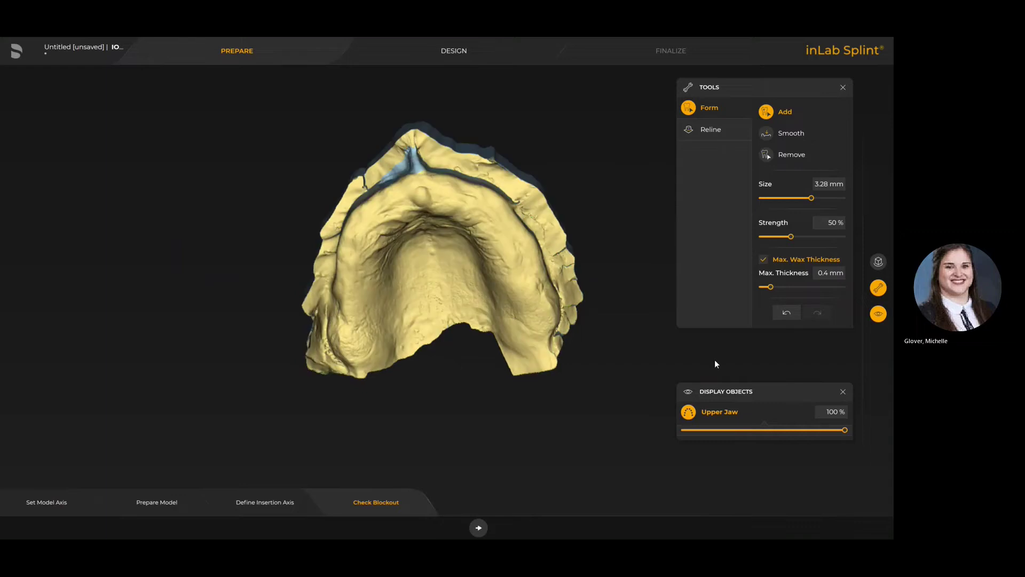
# Advance to the design phase and set up an impression tray by line with 2.00 mm thickness and 2.00 mm lift
pyautogui.click(481, 529)
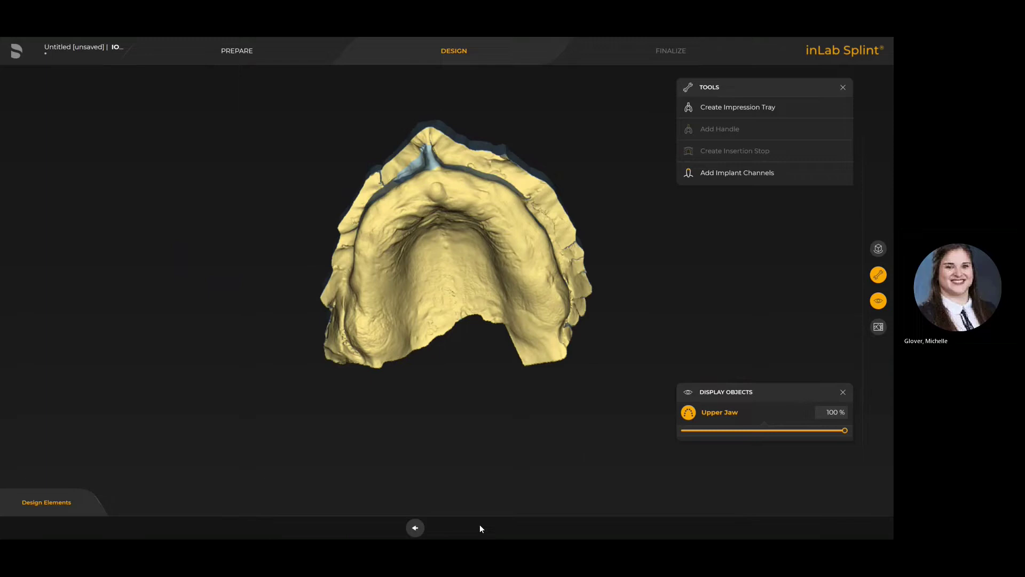
pyautogui.click(719, 109)
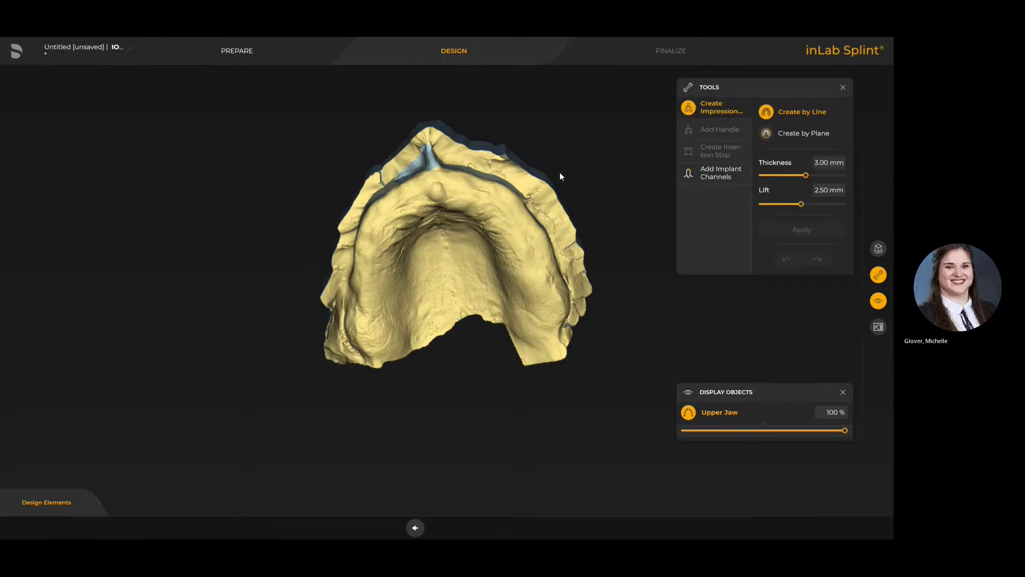
pyautogui.click(831, 162)
pyautogui.write('2.')
pyautogui.press('Return')
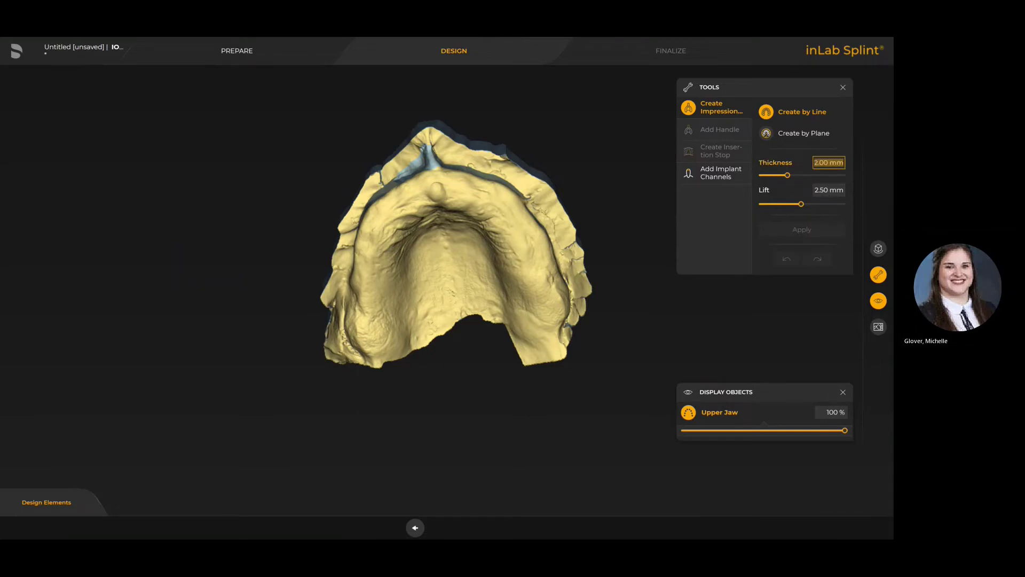
pyautogui.click(828, 193)
pyautogui.write('2.0')
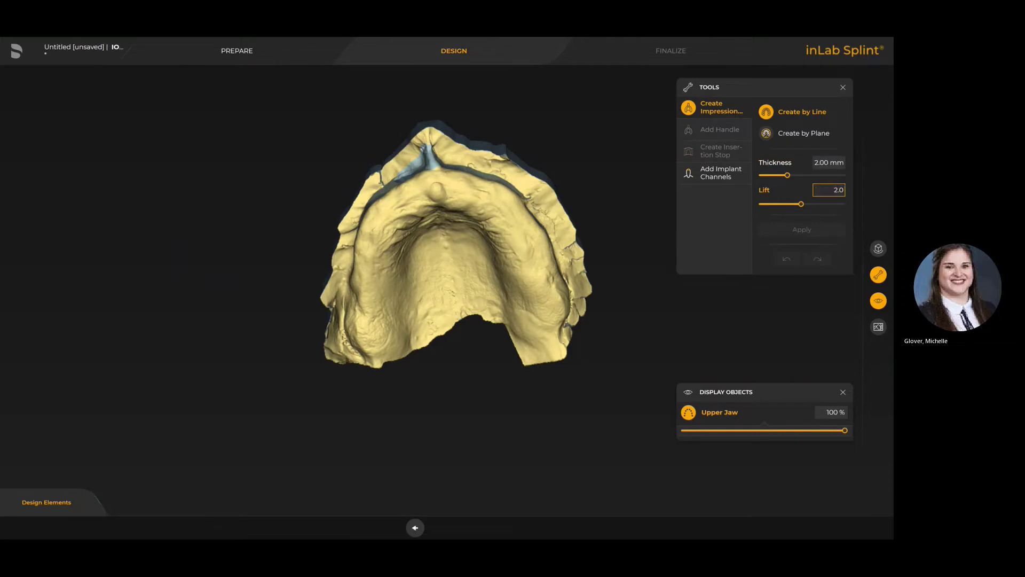
pyautogui.write('0')
pyautogui.press('Return')
# Trace a closed tray outline from the labial frenum around both vestibules and across the posterior palate of the upper jaw
pyautogui.moveTo(456, 201)
pyautogui.mouseDown()
pyautogui.moveTo(459, 249)
pyautogui.moveTo(472, 261)
pyautogui.moveTo(480, 249)
pyautogui.mouseUp()
pyautogui.doubleClick(458, 235)
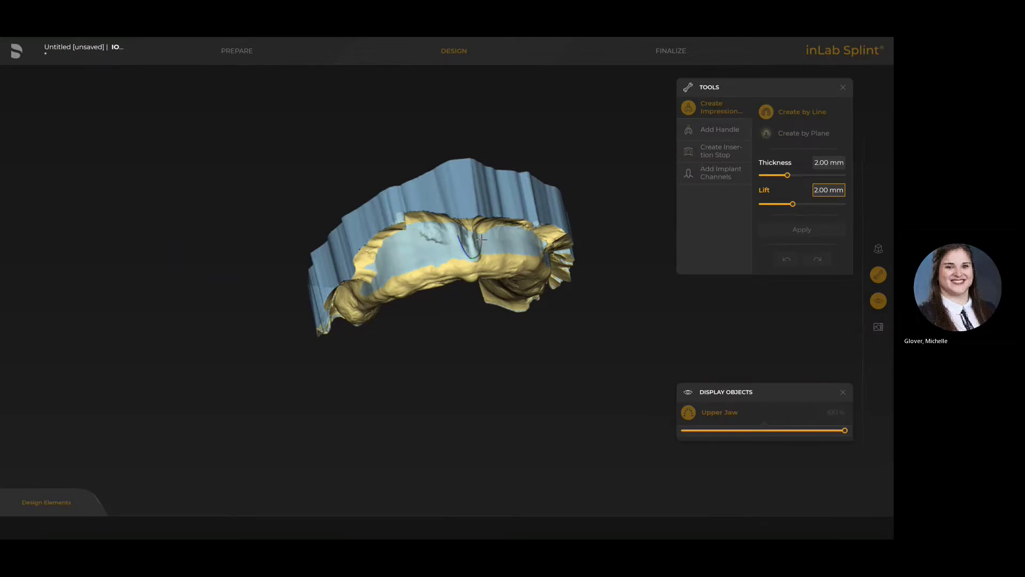
pyautogui.moveTo(536, 241)
pyautogui.mouseDown()
pyautogui.moveTo(486, 243)
pyautogui.moveTo(496, 255)
pyautogui.moveTo(542, 250)
pyautogui.moveTo(560, 261)
pyautogui.moveTo(560, 227)
pyautogui.moveTo(536, 169)
pyautogui.mouseUp()
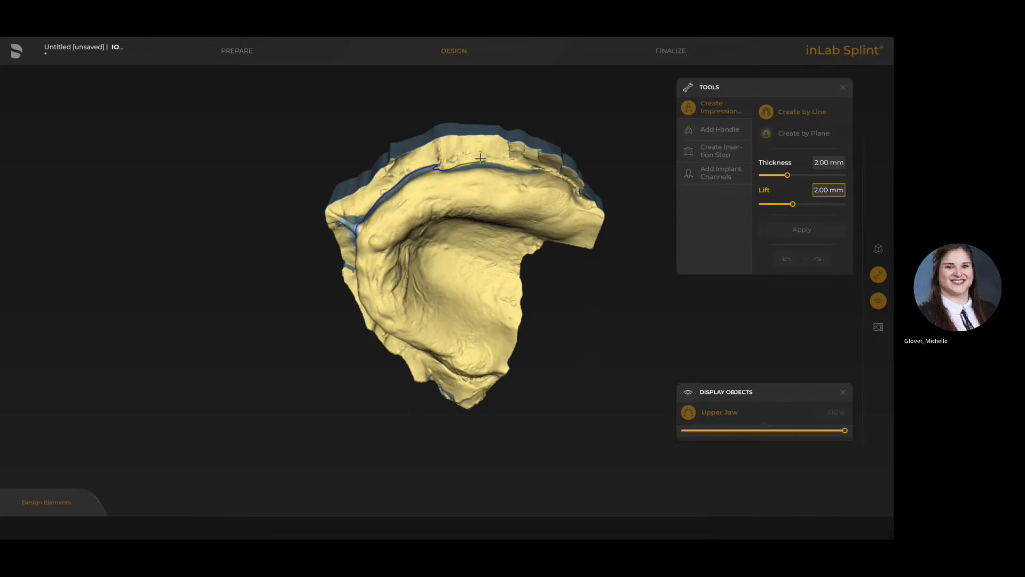
pyautogui.moveTo(513, 163); pyautogui.dragTo(571, 189)
pyautogui.moveTo(574, 203); pyautogui.dragTo(529, 167, button='right')
pyautogui.click(520, 186)
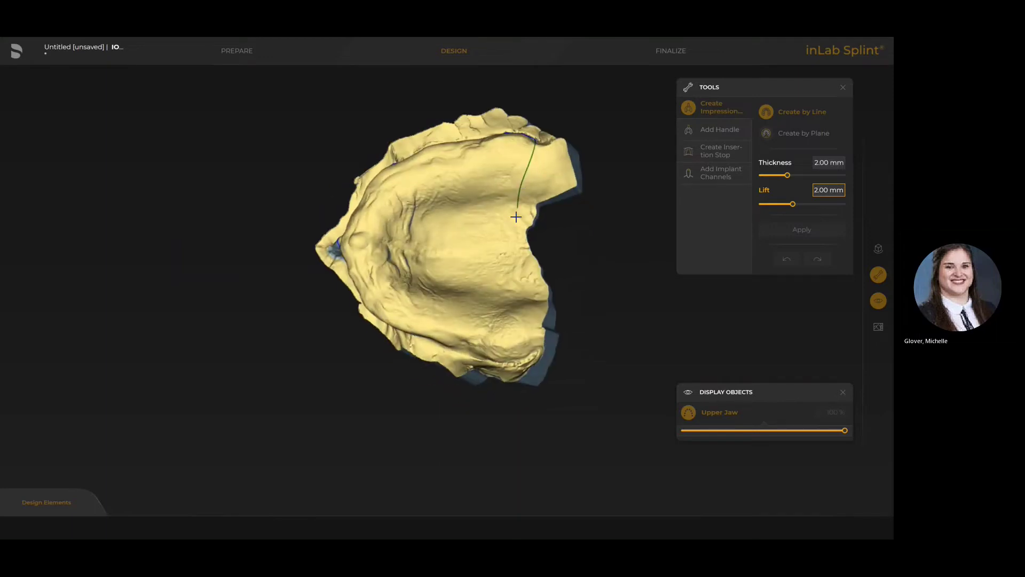
pyautogui.click(535, 325)
pyautogui.moveTo(526, 361); pyautogui.dragTo(471, 329, button='right')
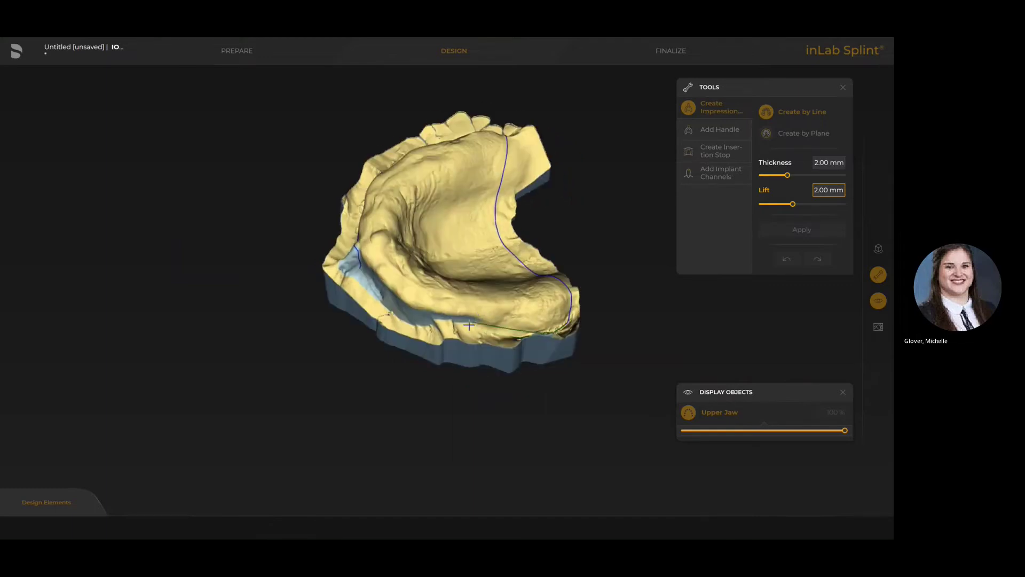
pyautogui.click(455, 323)
pyautogui.click(431, 322)
pyautogui.moveTo(380, 294); pyautogui.dragTo(443, 317, button='right')
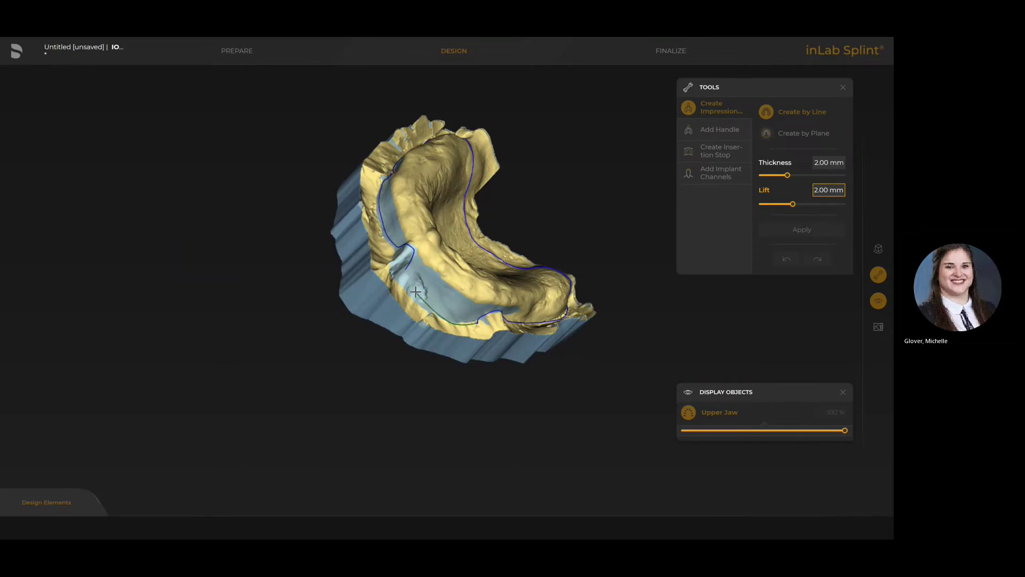
pyautogui.click(408, 269)
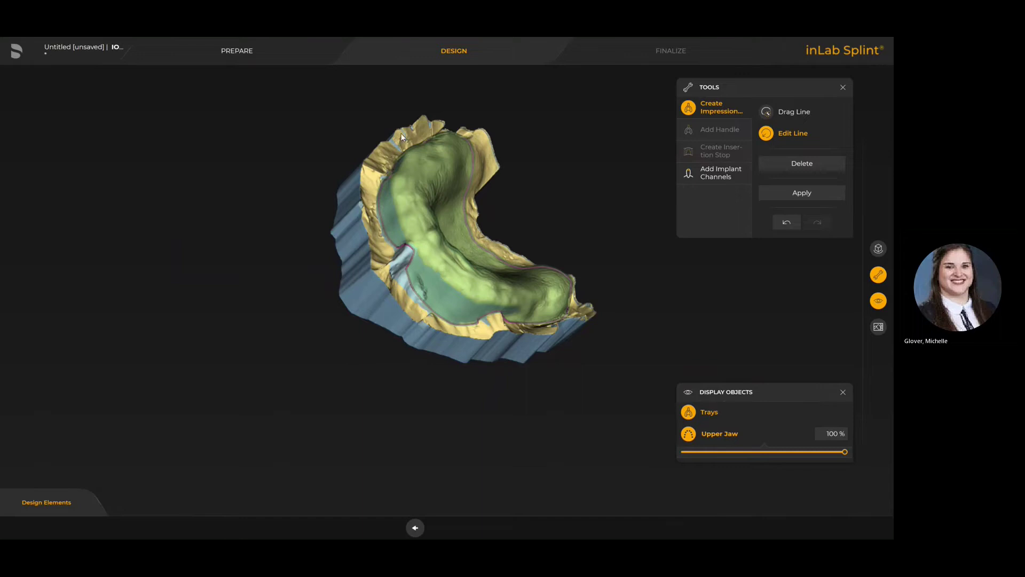
# Generate the impression tray from the traced outline and inspect its coverage of the upper jaw
pyautogui.moveTo(503, 216); pyautogui.dragTo(650, 218, button='middle')
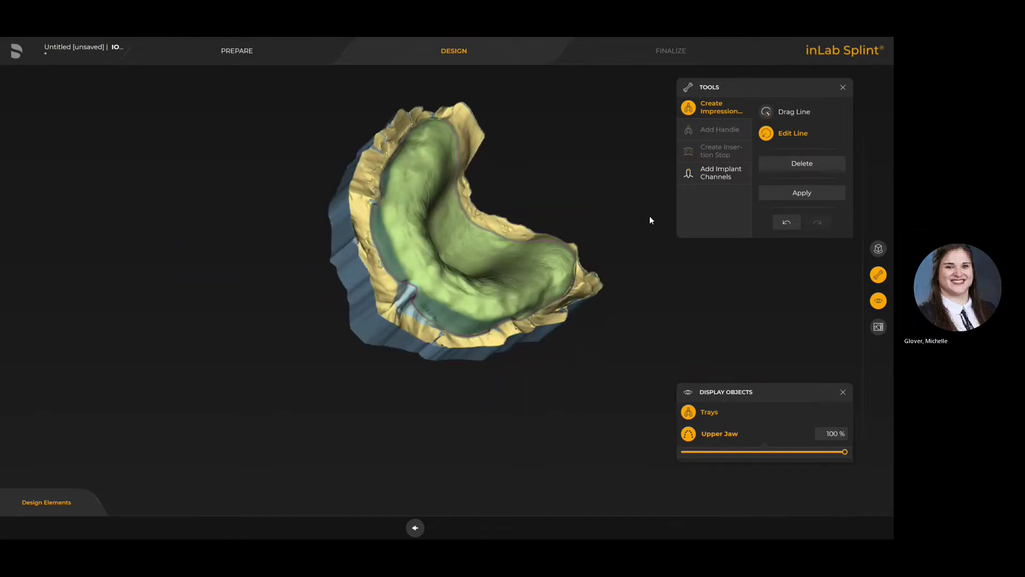
pyautogui.click(781, 194)
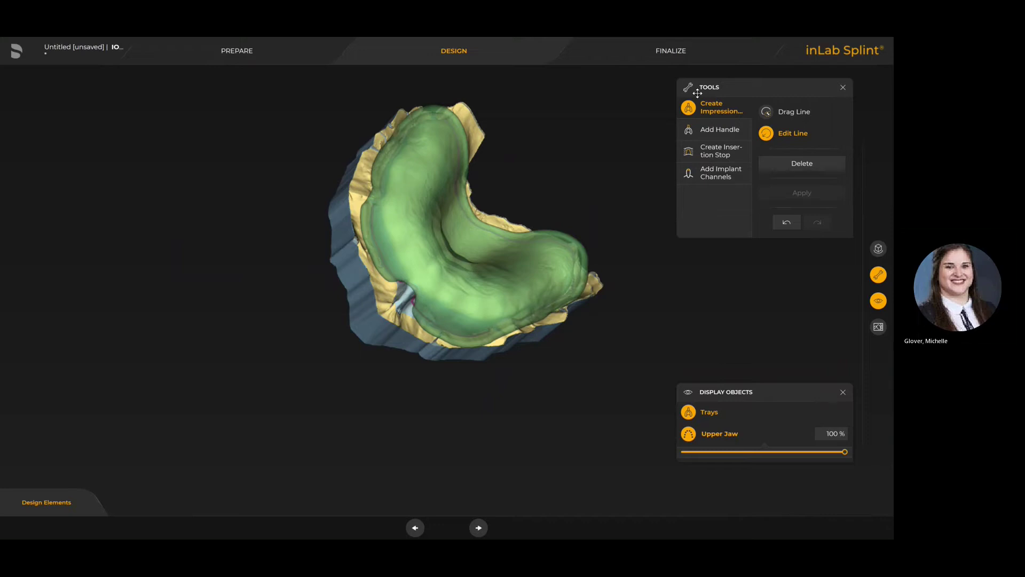
pyautogui.moveTo(592, 297); pyautogui.dragTo(572, 396, button='right')
pyautogui.moveTo(587, 347); pyautogui.dragTo(408, 344, button='right')
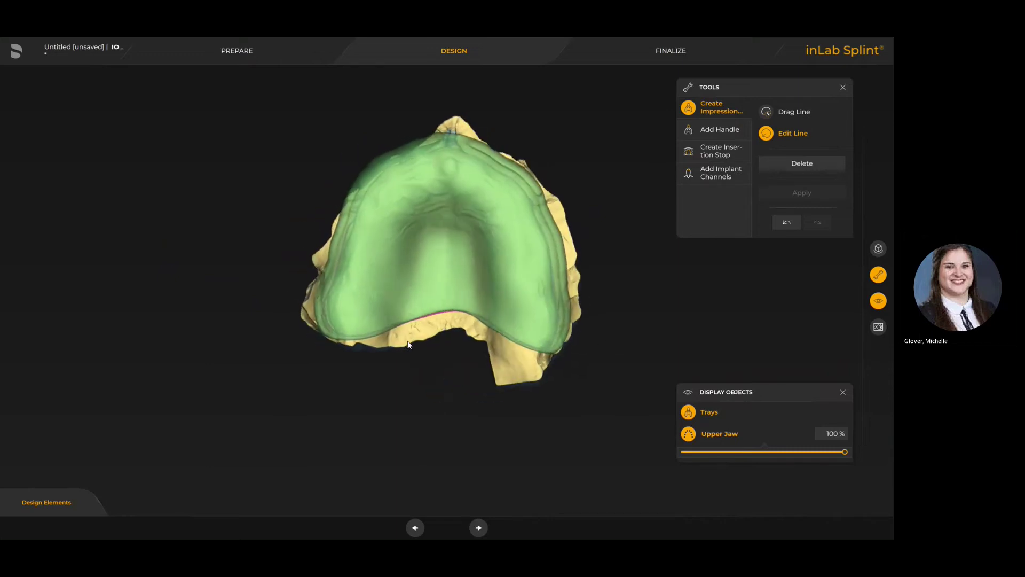
# Add a front handle 14.45 mm wide, 24.30 mm long and 10.35 mm high, centred on the tray's anterior ridge
pyautogui.click(703, 130)
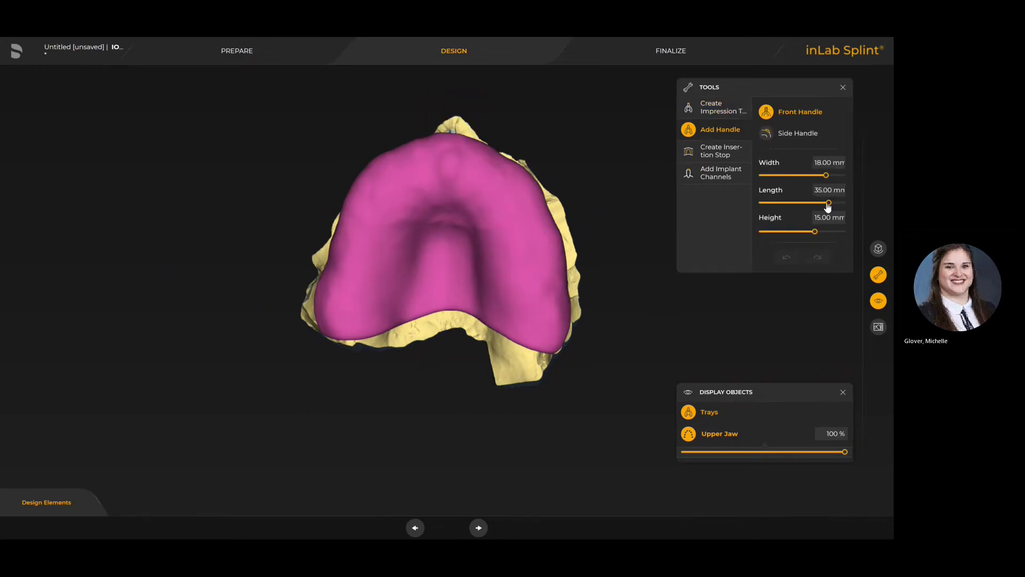
pyautogui.moveTo(828, 204); pyautogui.dragTo(790, 232)
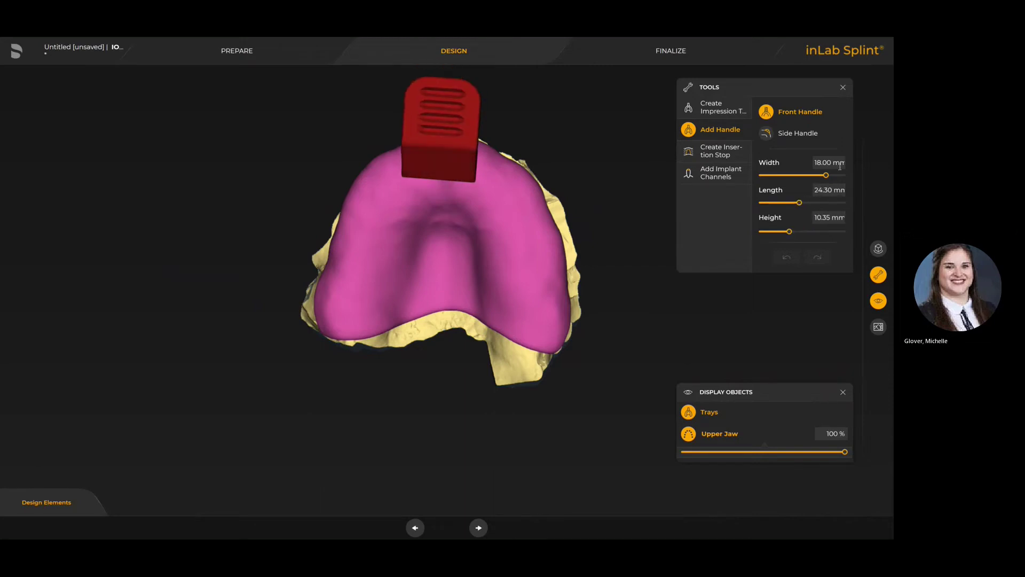
pyautogui.moveTo(824, 177); pyautogui.dragTo(796, 178)
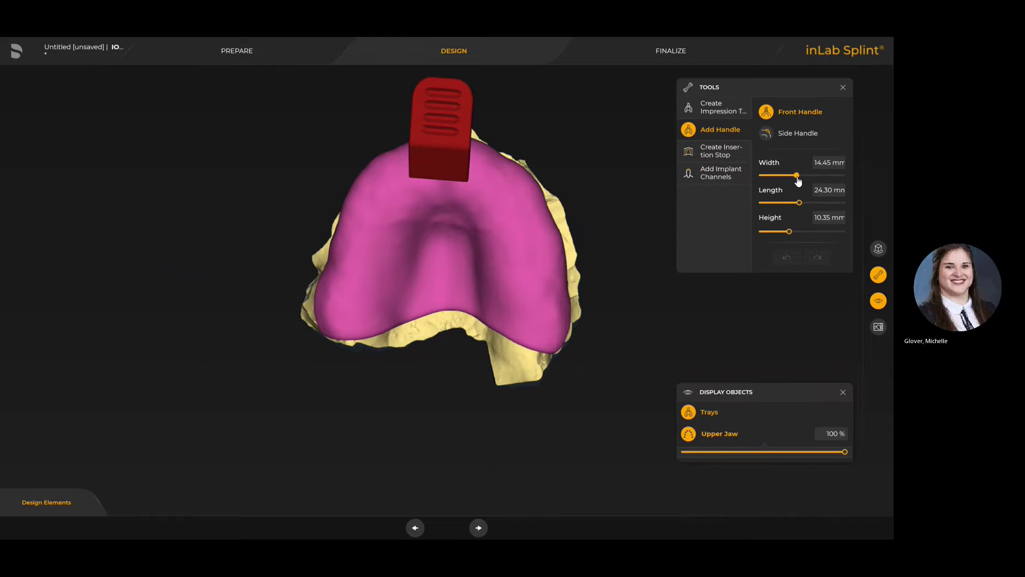
pyautogui.moveTo(454, 145); pyautogui.dragTo(450, 146)
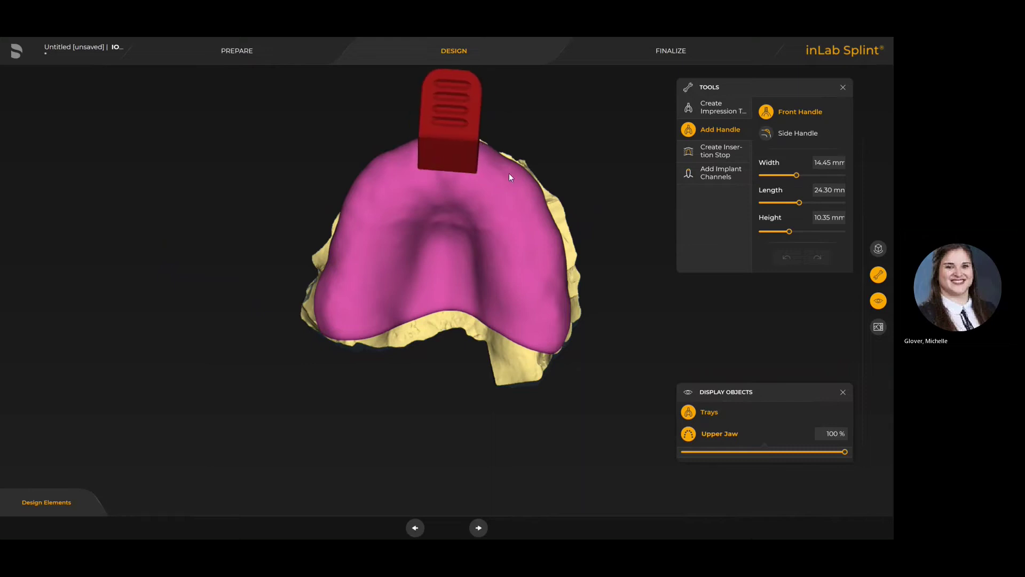
# Adjust the front handle's tilt on the tray's anterior ridge and check its alignment from several sides
pyautogui.moveTo(639, 318); pyautogui.dragTo(388, 124)
pyautogui.click(414, 158)
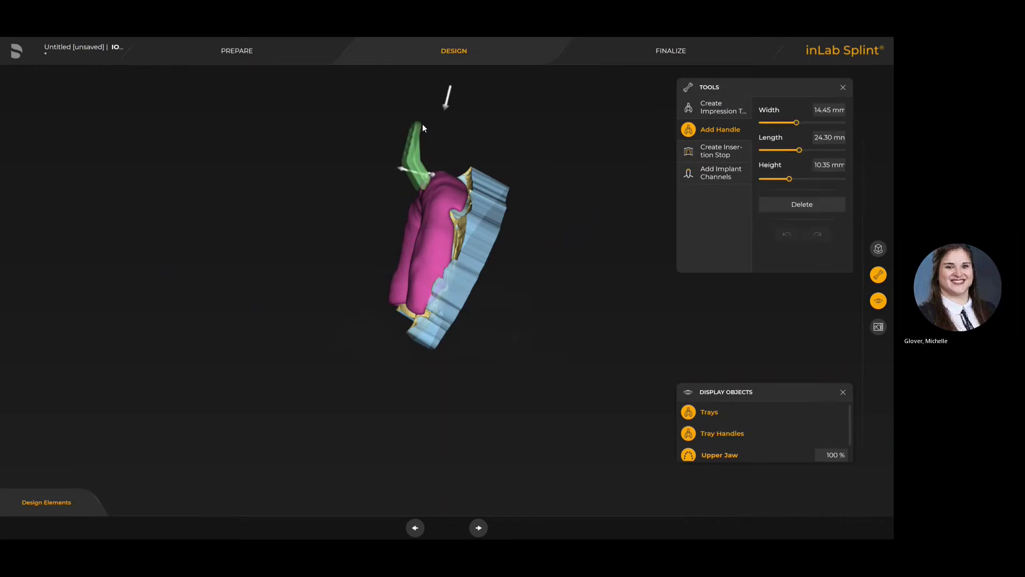
pyautogui.moveTo(447, 101)
pyautogui.mouseDown()
pyautogui.moveTo(424, 103)
pyautogui.moveTo(435, 103)
pyautogui.mouseUp()
pyautogui.moveTo(506, 311); pyautogui.dragTo(613, 344)
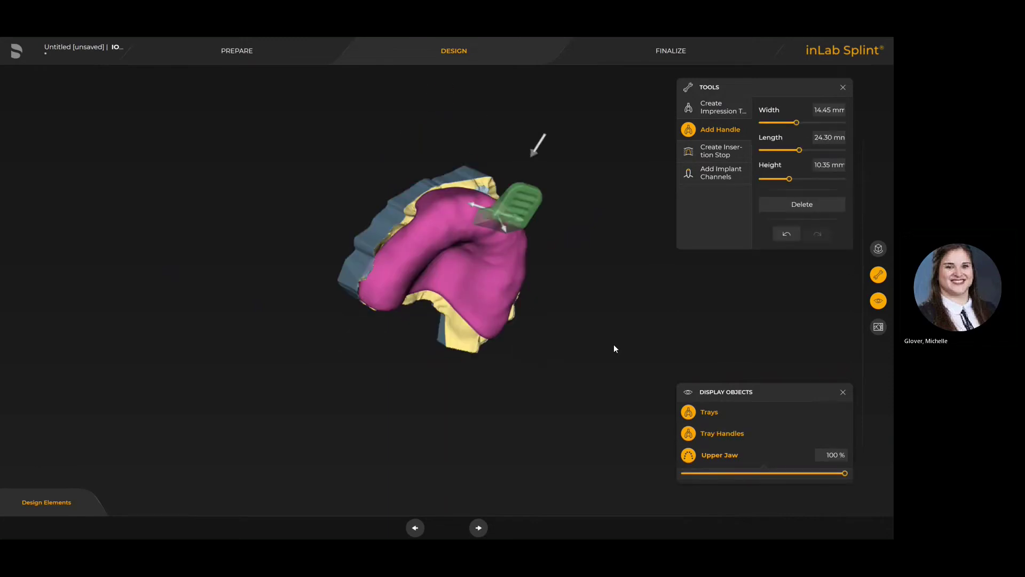
pyautogui.moveTo(575, 313); pyautogui.dragTo(549, 230)
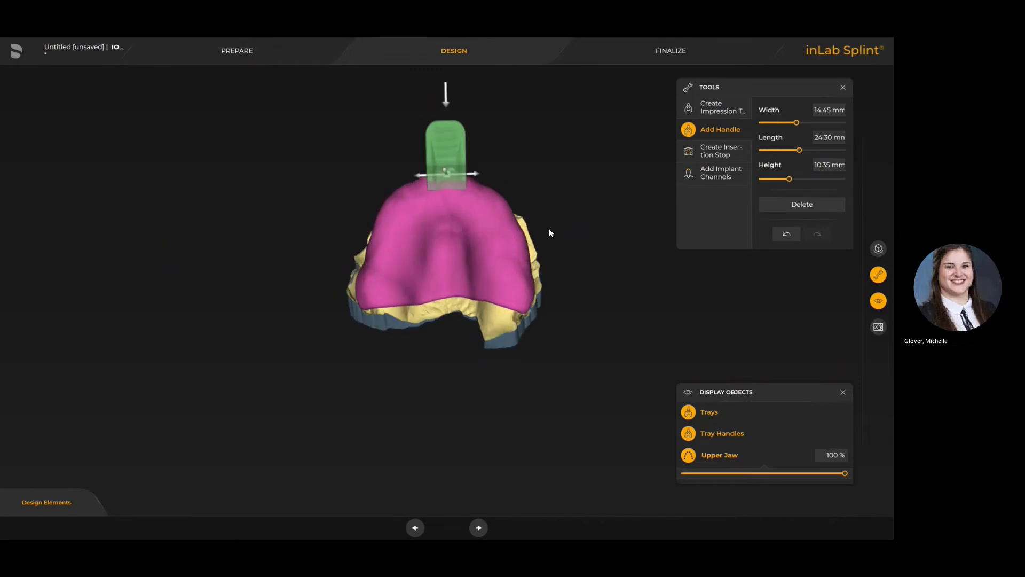
pyautogui.moveTo(485, 295); pyautogui.dragTo(426, 326)
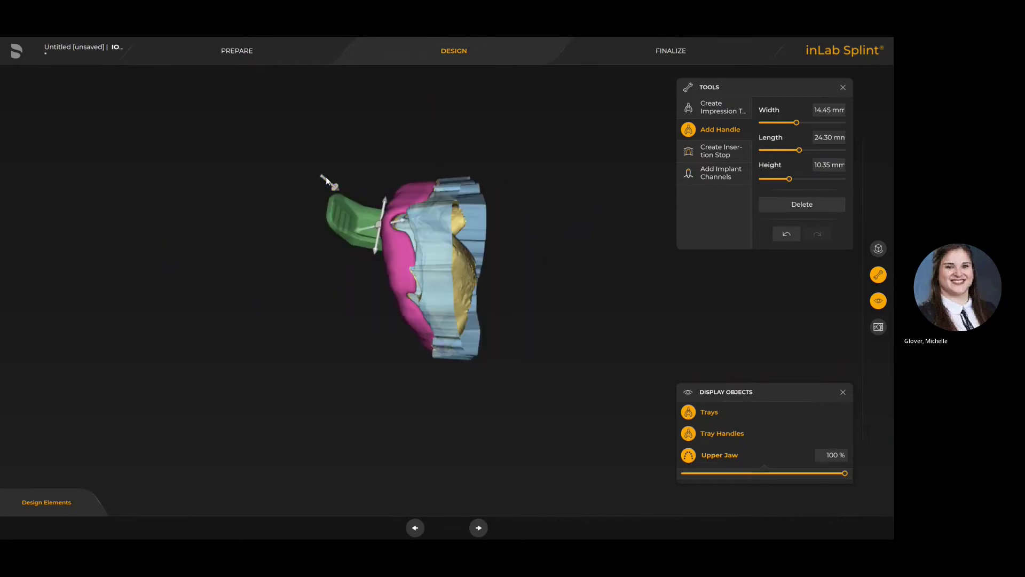
pyautogui.moveTo(334, 183); pyautogui.dragTo(378, 189)
pyautogui.moveTo(467, 254); pyautogui.dragTo(604, 207)
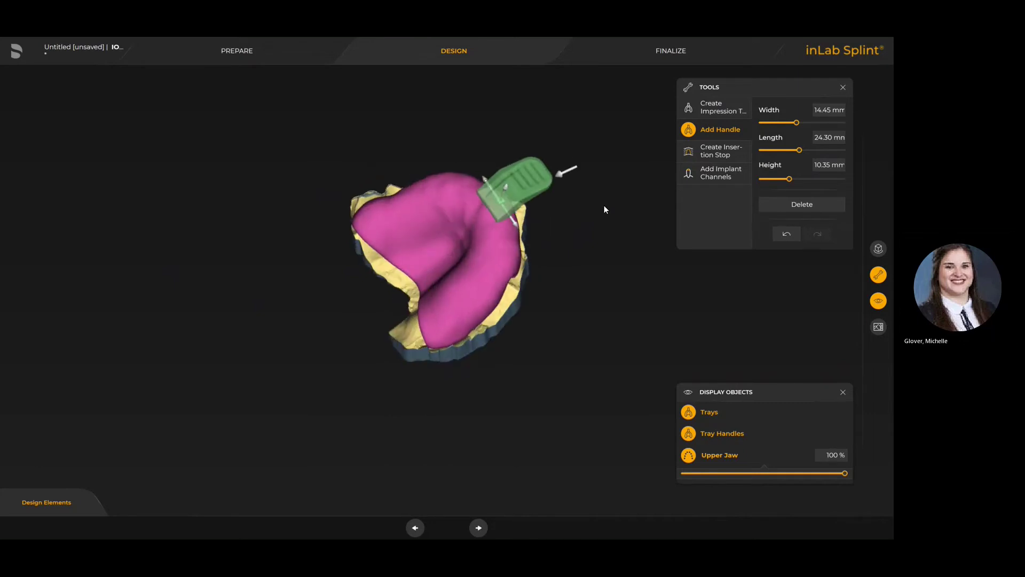
# Create a small rounded insertion stop on the patient's left posterior palatal slope of the tray
pyautogui.click(714, 155)
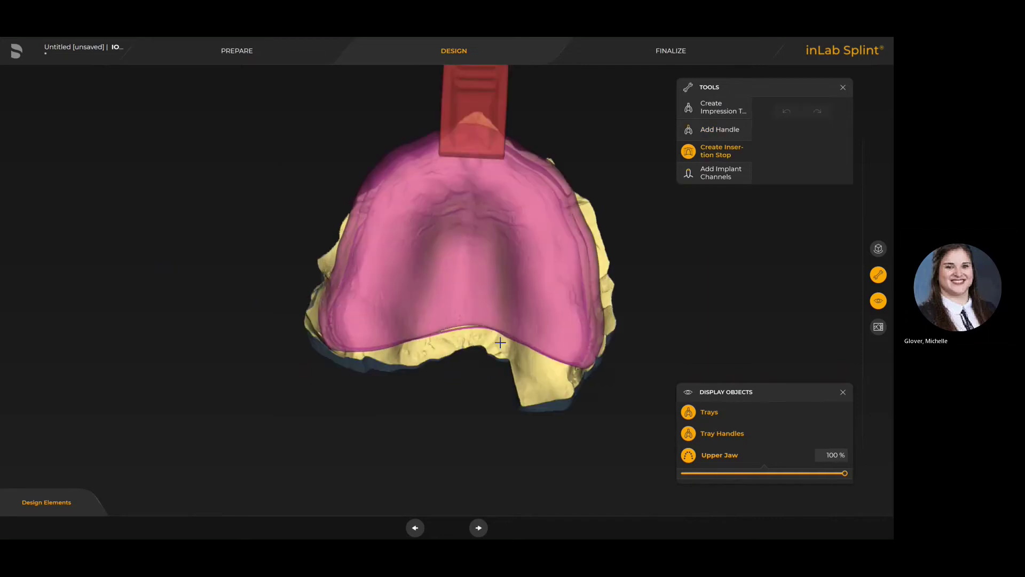
pyautogui.doubleClick(515, 278)
pyautogui.click(502, 283)
pyautogui.moveTo(508, 302)
pyautogui.mouseDown()
pyautogui.moveTo(521, 296)
pyautogui.moveTo(514, 279)
pyautogui.mouseUp()
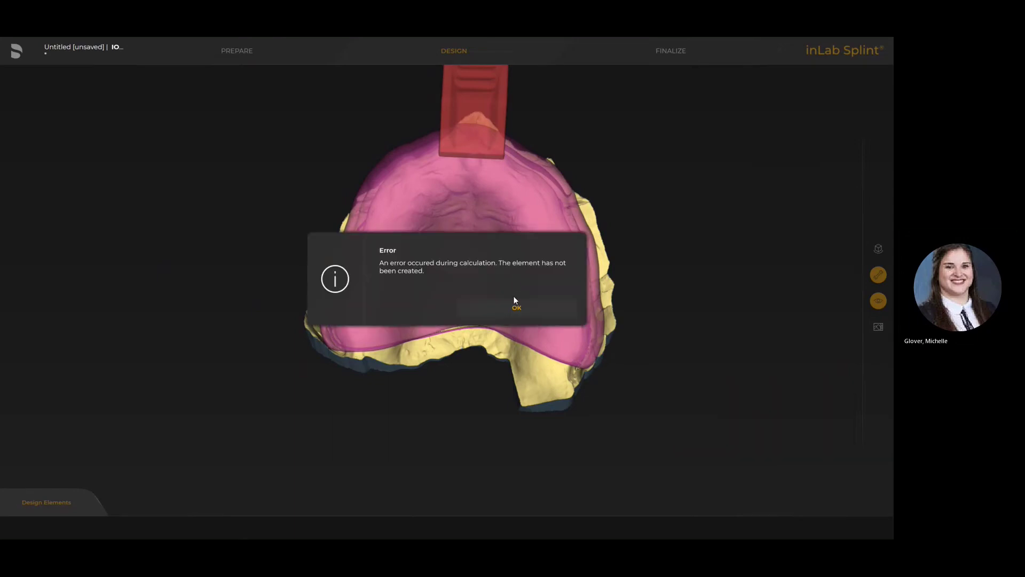
pyautogui.click(514, 306)
pyautogui.moveTo(517, 274)
pyautogui.mouseDown()
pyautogui.moveTo(508, 281)
pyautogui.moveTo(522, 297)
pyautogui.moveTo(521, 282)
pyautogui.mouseUp()
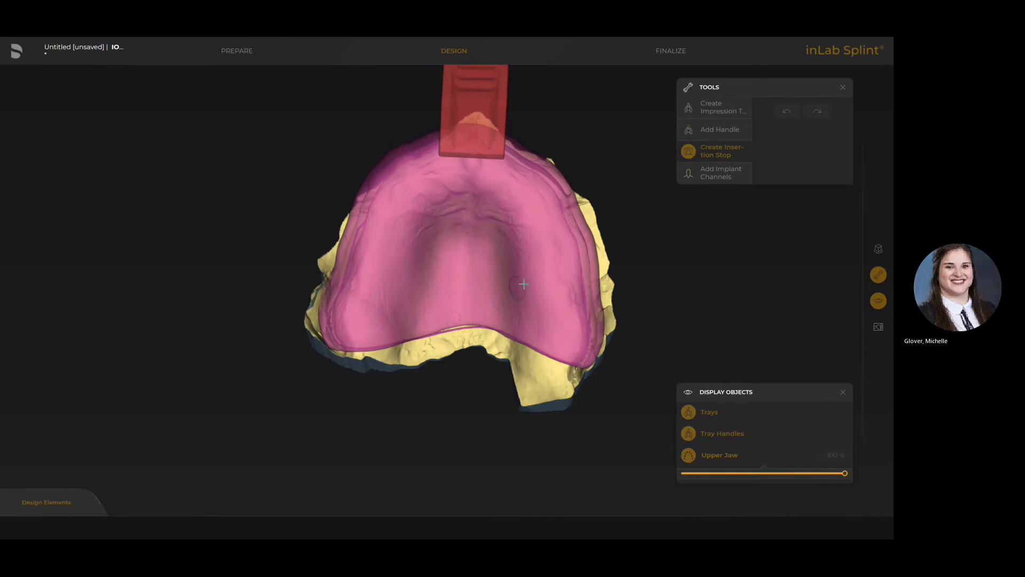
pyautogui.scroll(3, 521, 282)
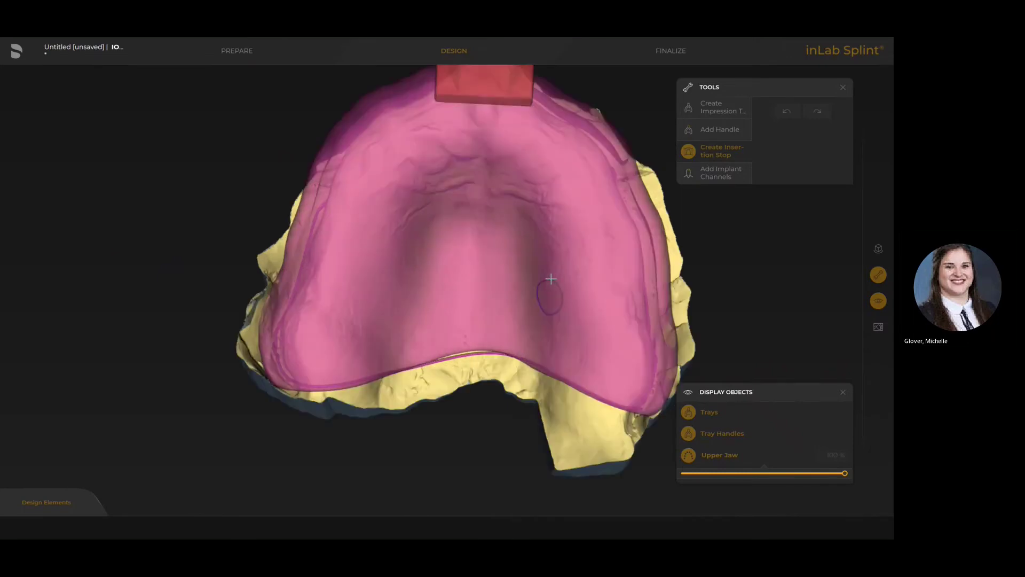
pyautogui.click(551, 280)
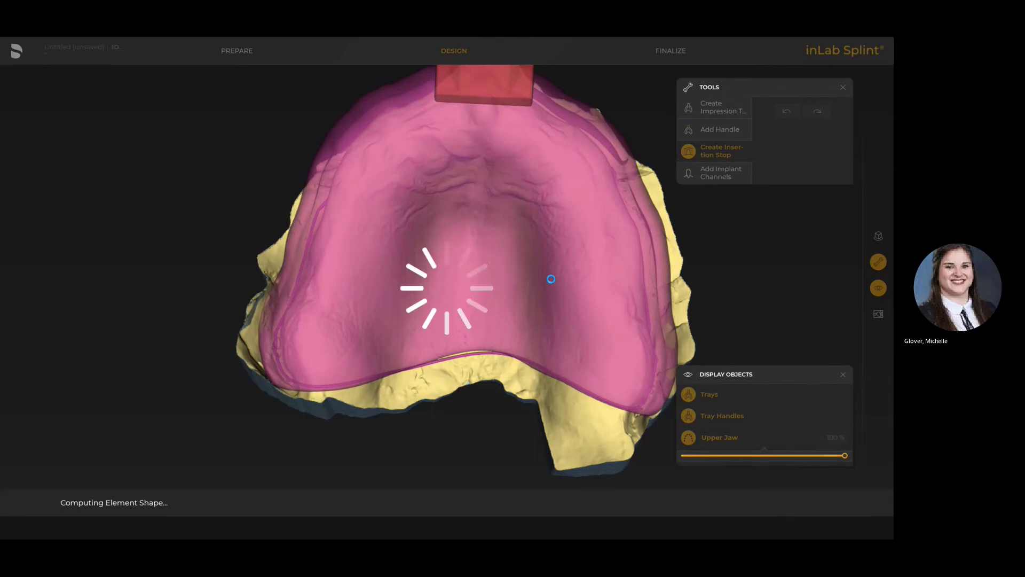
# Outline a second small insertion stop on the patient's right posterior palatal slope, opposite the first one
pyautogui.moveTo(414, 291); pyautogui.dragTo(393, 289, button='middle')
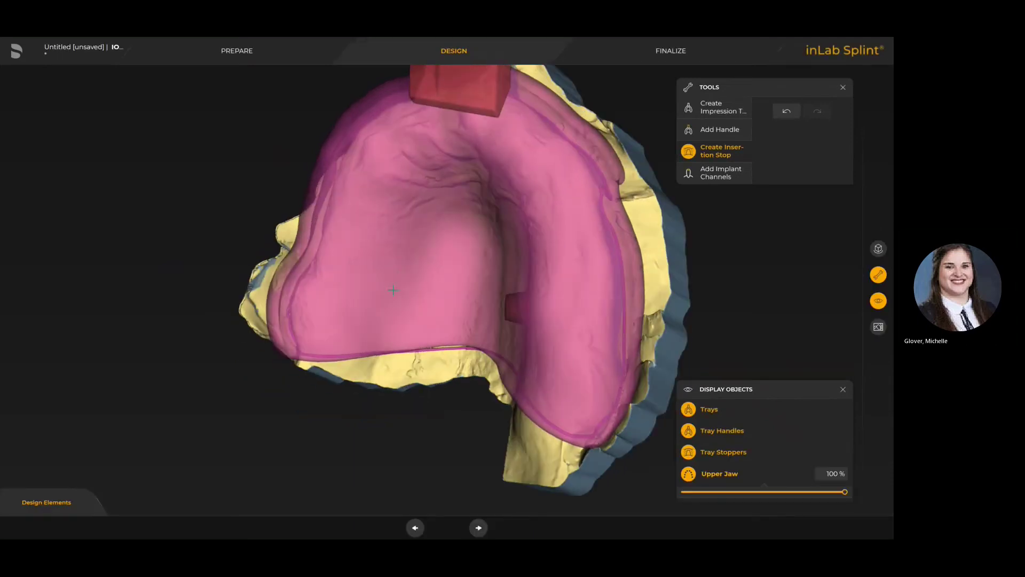
pyautogui.doubleClick(398, 277)
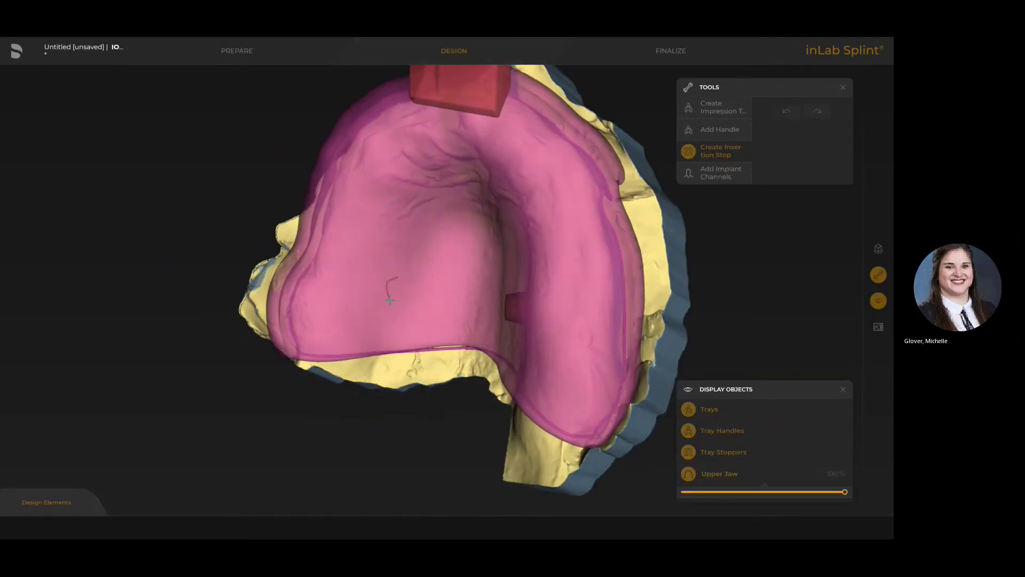
pyautogui.moveTo(389, 300); pyautogui.dragTo(411, 289)
pyautogui.doubleClick(396, 278)
pyautogui.scroll(-3, 450, 277)
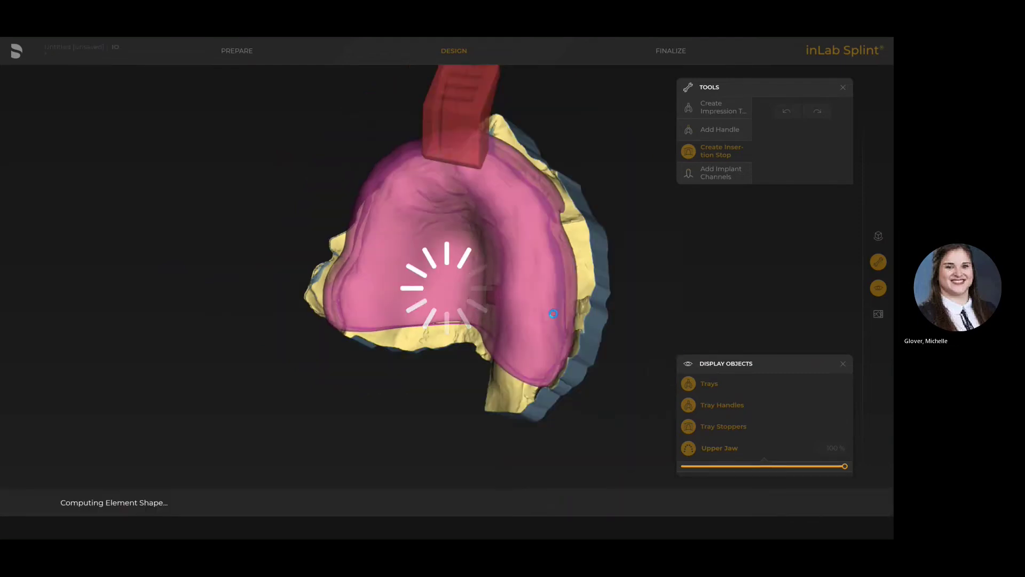
# Check the implant channel options and advance the tray to the finalize phase, dismissing the wall thickness notice
pyautogui.click(710, 178)
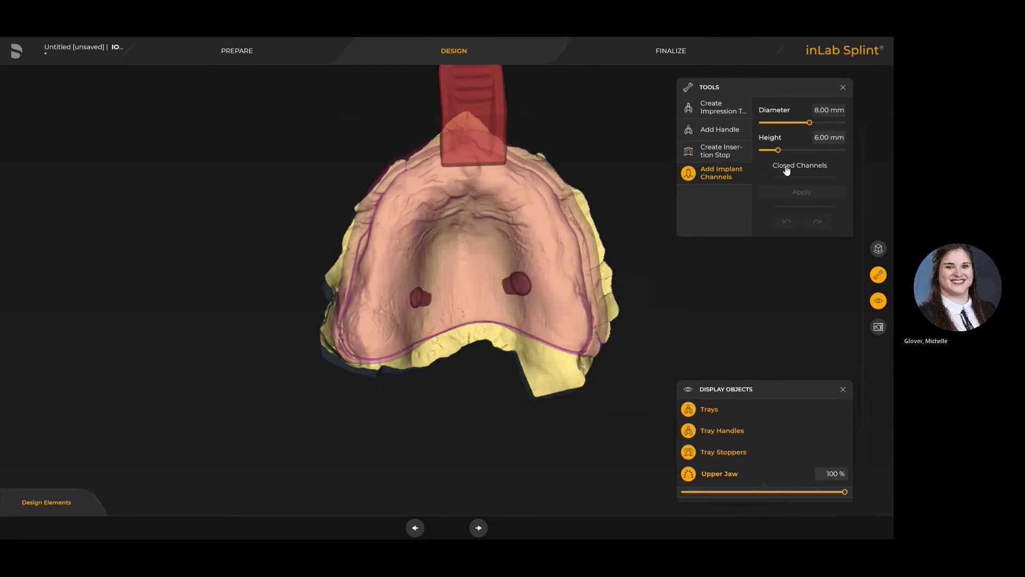
pyautogui.click(481, 531)
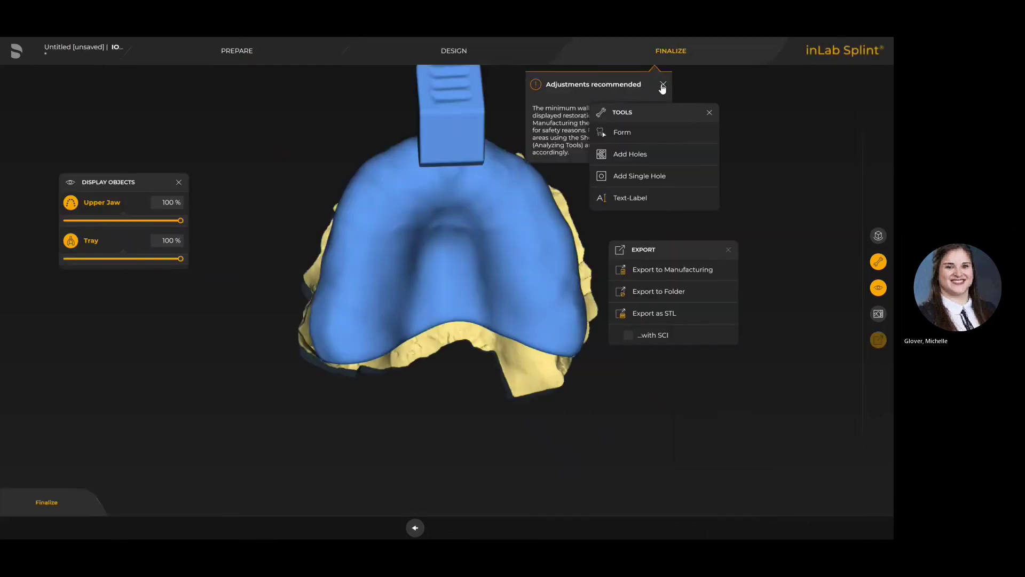
pyautogui.click(662, 86)
pyautogui.scroll(-3, 524, 214)
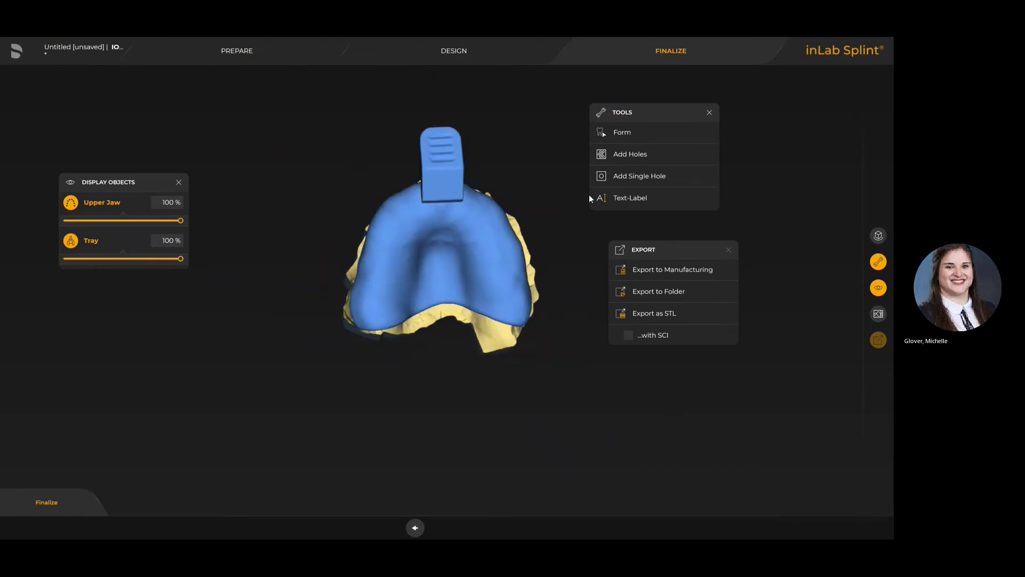
# Mark the perforation area over the tray's palate, ridges and anterior region, leaving a narrow border along the posterior edge and rim
pyautogui.click(631, 156)
pyautogui.moveTo(478, 230)
pyautogui.mouseDown()
pyautogui.moveTo(498, 293)
pyautogui.moveTo(436, 237)
pyautogui.moveTo(392, 233)
pyautogui.moveTo(377, 296)
pyautogui.moveTo(421, 263)
pyautogui.moveTo(404, 277)
pyautogui.moveTo(421, 282)
pyautogui.moveTo(488, 231)
pyautogui.moveTo(489, 214)
pyautogui.mouseUp()
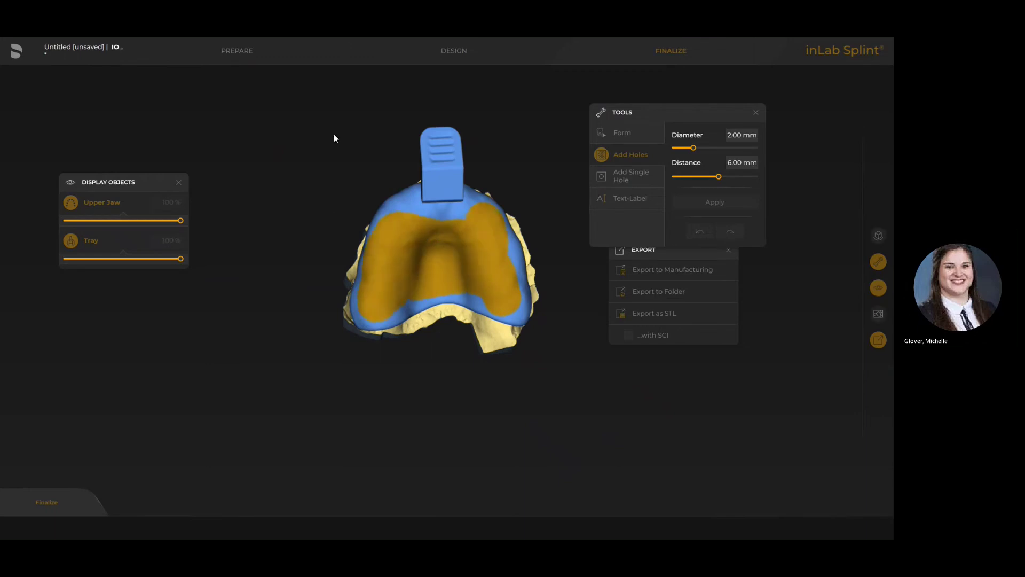
pyautogui.moveTo(335, 134); pyautogui.dragTo(377, 178)
pyautogui.moveTo(448, 232); pyautogui.dragTo(435, 258)
pyautogui.moveTo(549, 338); pyautogui.dragTo(414, 326)
pyautogui.moveTo(457, 229); pyautogui.dragTo(488, 310)
pyautogui.moveTo(385, 392)
pyautogui.mouseDown(button='right')
pyautogui.moveTo(401, 348)
pyautogui.moveTo(501, 241)
pyautogui.mouseUp(button='right')
pyautogui.moveTo(407, 223)
pyautogui.mouseDown()
pyautogui.moveTo(398, 217)
pyautogui.moveTo(385, 244)
pyautogui.moveTo(371, 233)
pyautogui.mouseUp()
pyautogui.moveTo(279, 167); pyautogui.dragTo(341, 199, button='right')
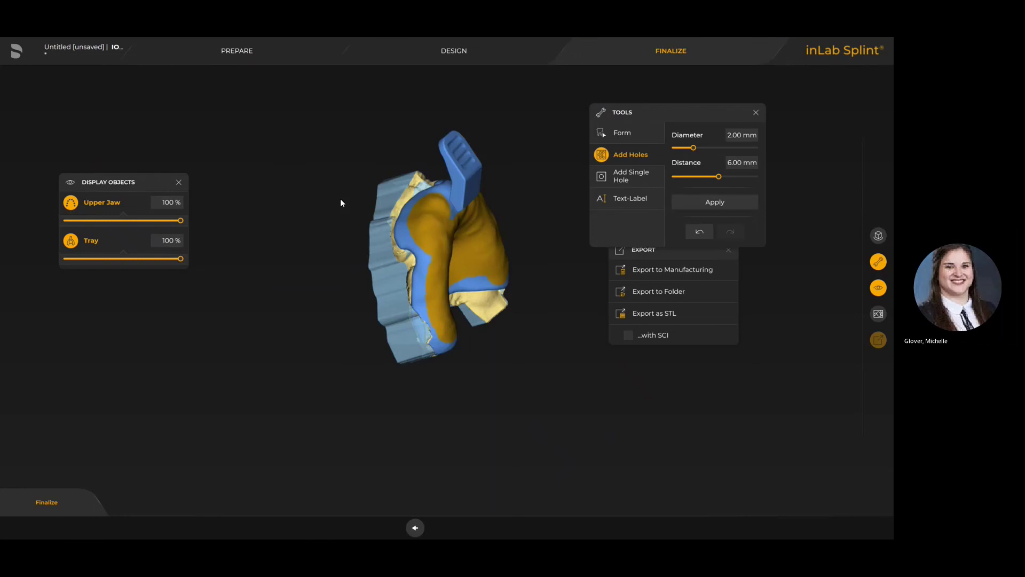
pyautogui.click(439, 256)
pyautogui.moveTo(535, 309)
pyautogui.mouseDown(button='right')
pyautogui.moveTo(483, 353)
pyautogui.moveTo(451, 344)
pyautogui.mouseUp(button='right')
# Perforate the marked area with 2.00 mm diameter holes at a distance of 4.05 mm
pyautogui.moveTo(715, 179); pyautogui.dragTo(701, 182)
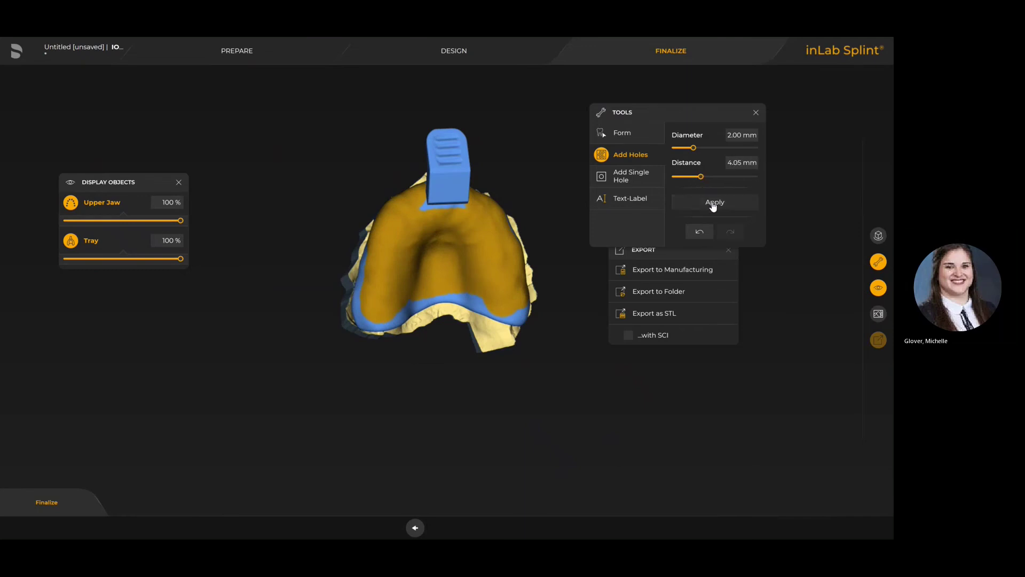
pyautogui.click(712, 202)
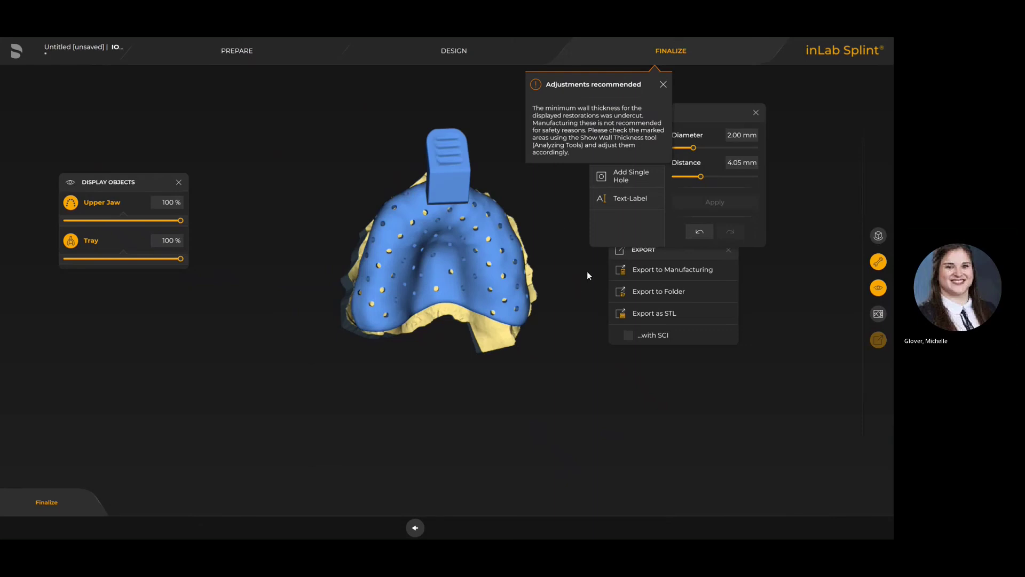
pyautogui.click(663, 85)
# Add single 2.00 mm holes to the unperforated spots on the tray's outer flange
pyautogui.moveTo(571, 258); pyautogui.dragTo(485, 380)
pyautogui.click(622, 176)
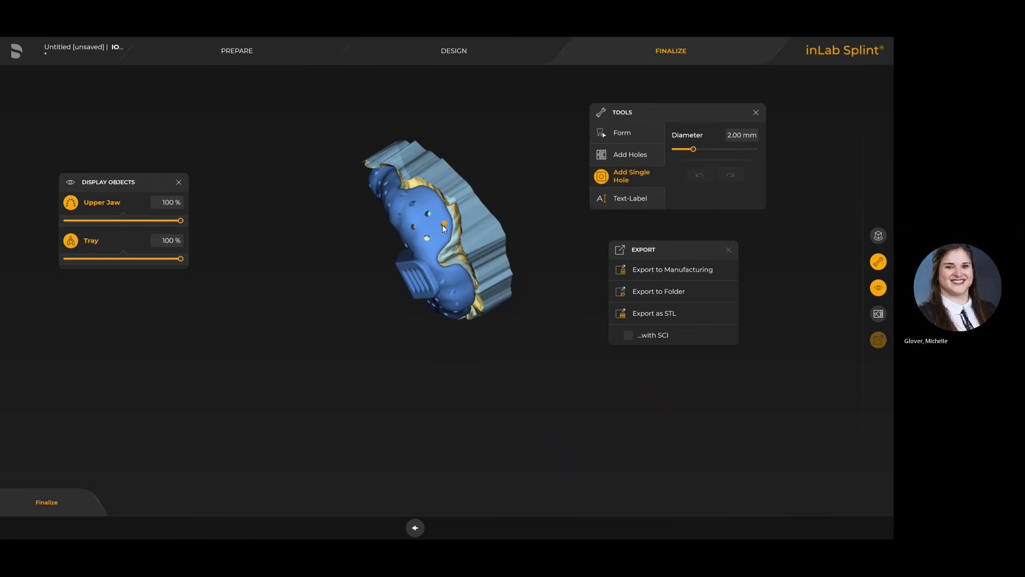
pyautogui.click(426, 197)
pyautogui.click(463, 284)
pyautogui.moveTo(469, 381); pyautogui.dragTo(535, 280)
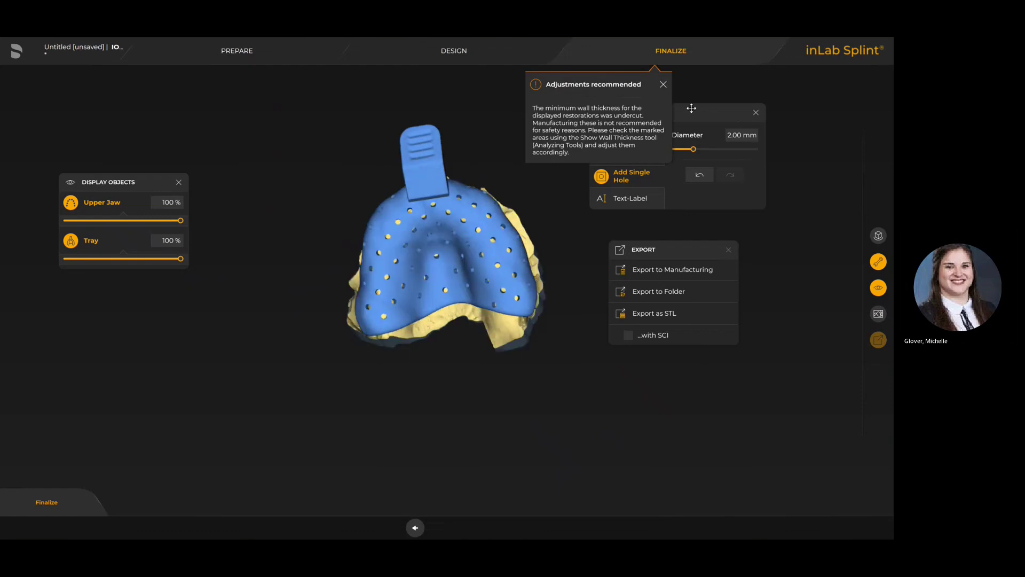
pyautogui.click(663, 84)
# Engrave the recessed text label "Demo" in 3.00 mm font on the lower part of the front handle
pyautogui.click(628, 201)
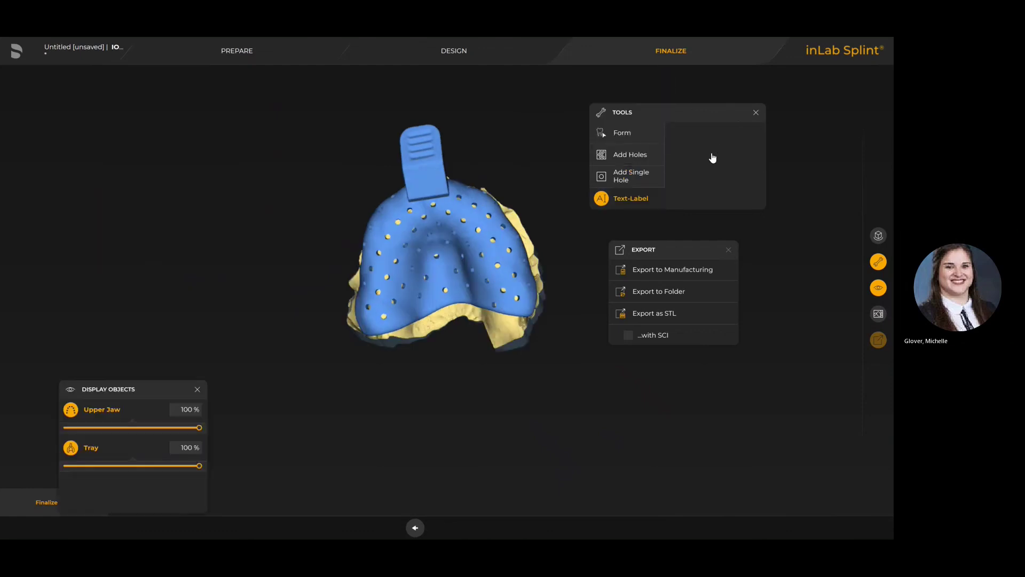
pyautogui.click(425, 184)
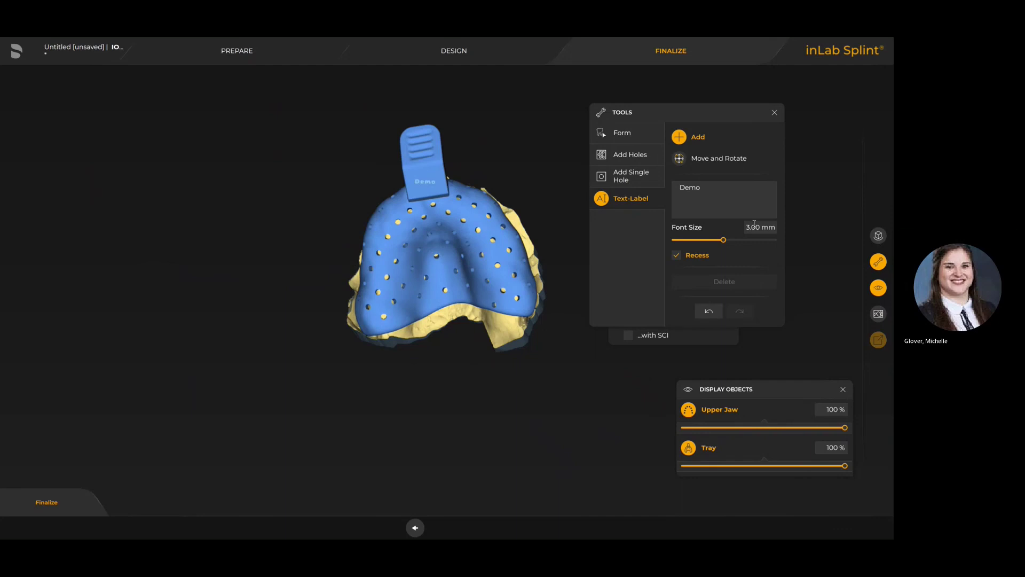
pyautogui.moveTo(710, 119); pyautogui.dragTo(144, 91)
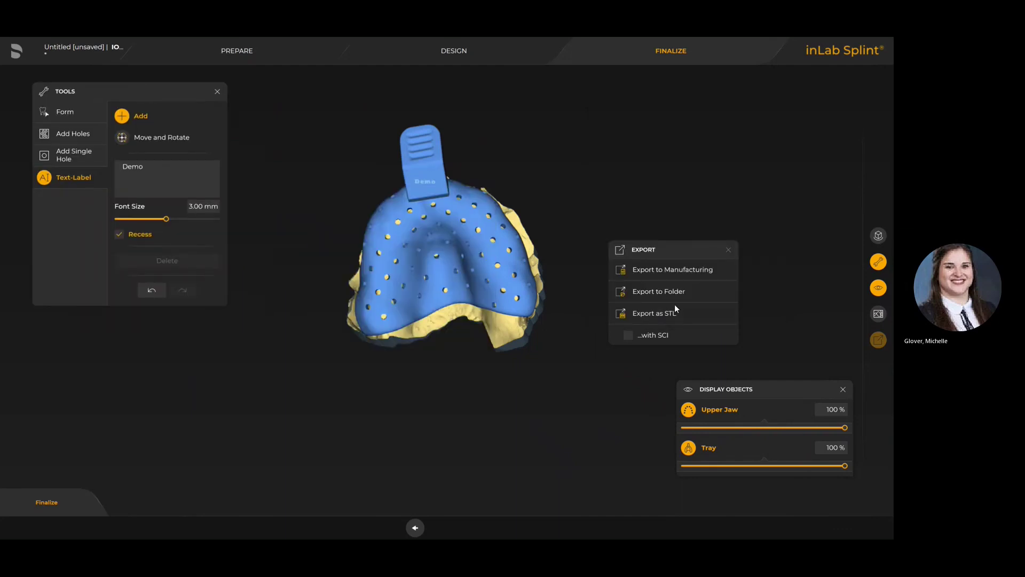
# View the tray's manufacturing export as an inLab CAM file and its STL export, leaving both without saving
pyautogui.click(664, 270)
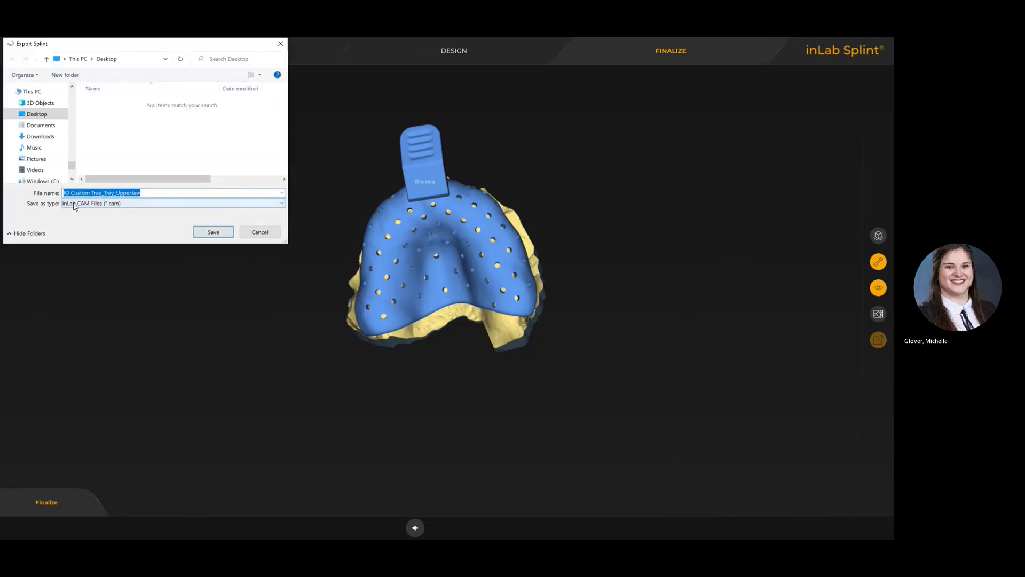
pyautogui.click(257, 232)
pyautogui.click(655, 314)
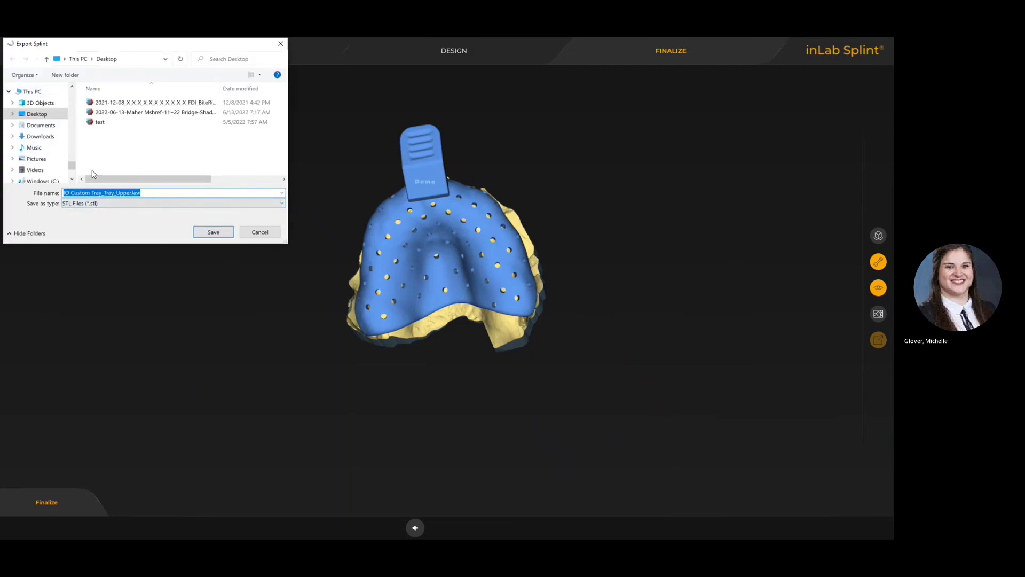
pyautogui.click(258, 232)
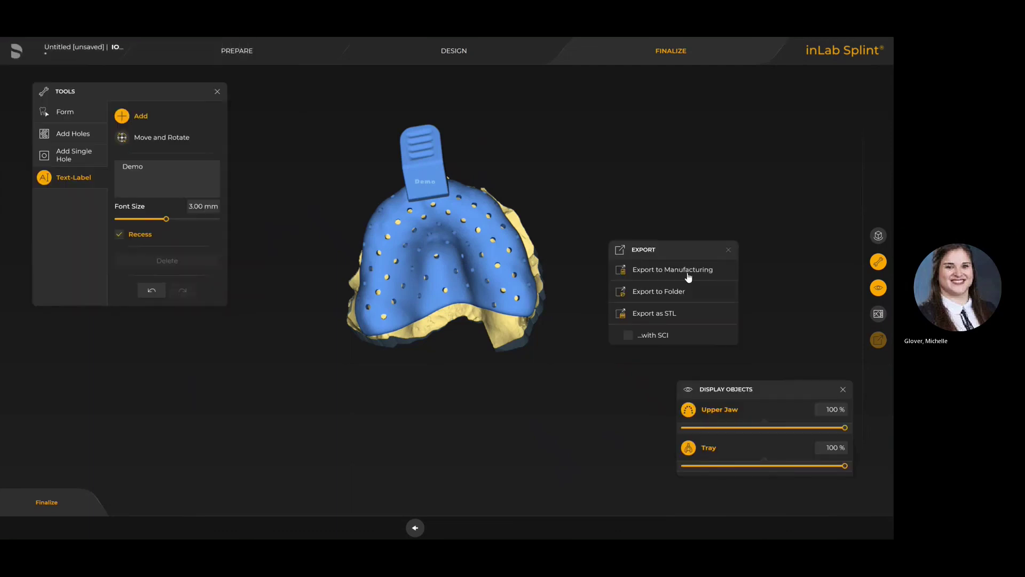